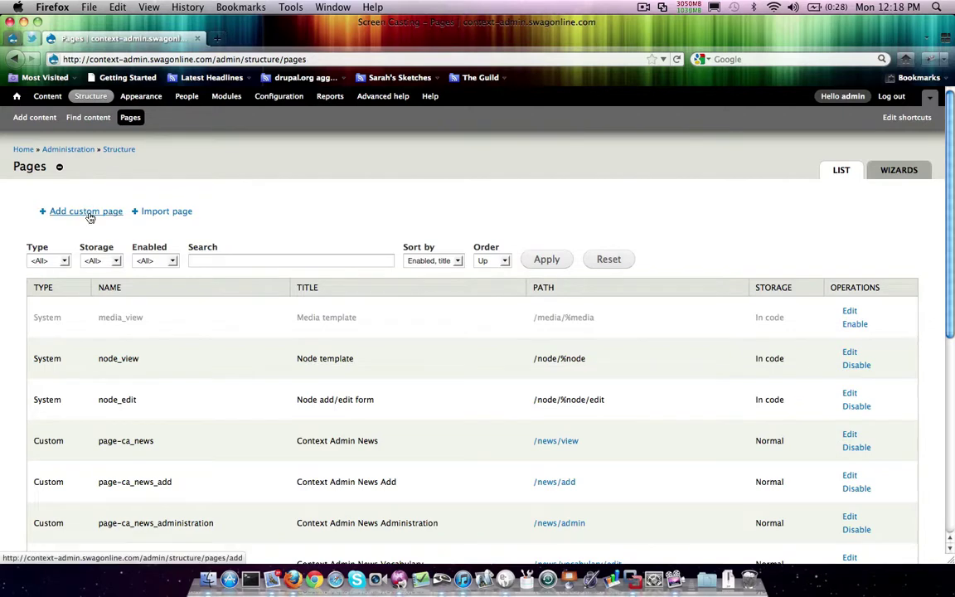
- Add a custom page with the administrative title "Context Admin Administer News"
{"action": "left_click", "coordinate": [83, 211]}
{"action": "left_click", "coordinate": [105, 218]}
{"action": "type", "text": "Co"}
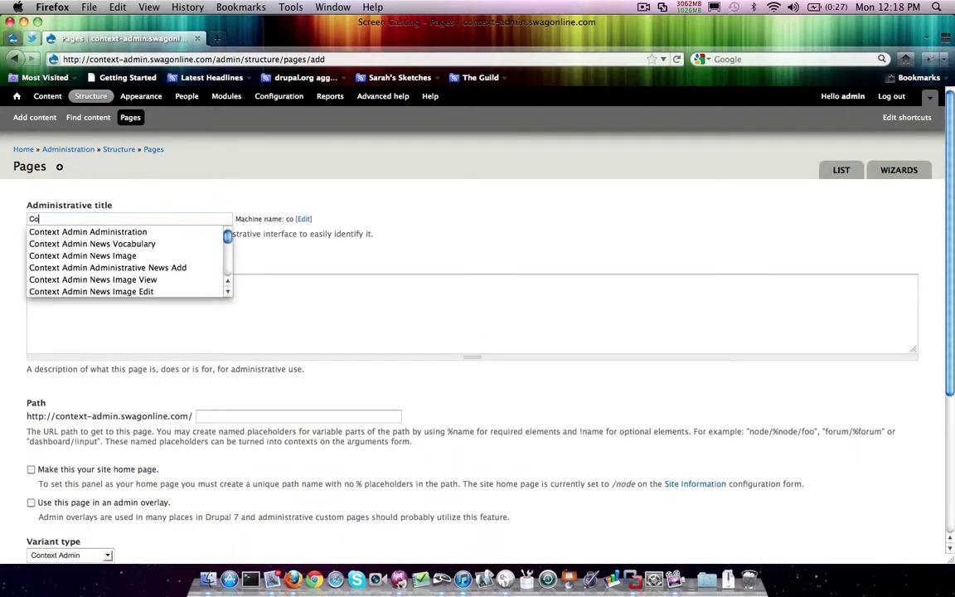
{"action": "key", "text": "Down"}
{"action": "key", "text": "Return"}
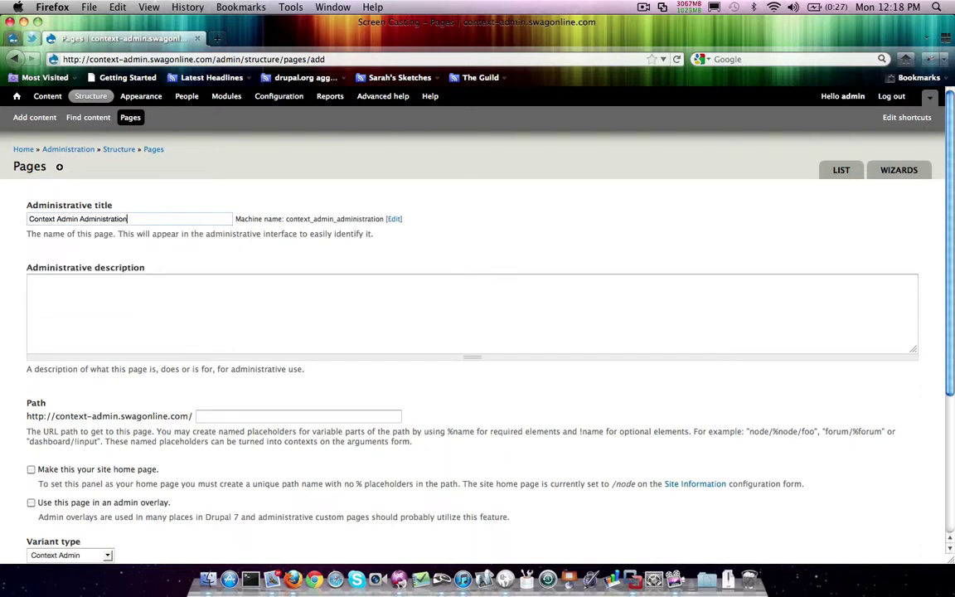
{"action": "type", "text": "News"}
{"action": "key", "text": "BackSpace"}
{"action": "key", "text": "BackSpace"}
{"action": "key", "text": "BackSpace"}
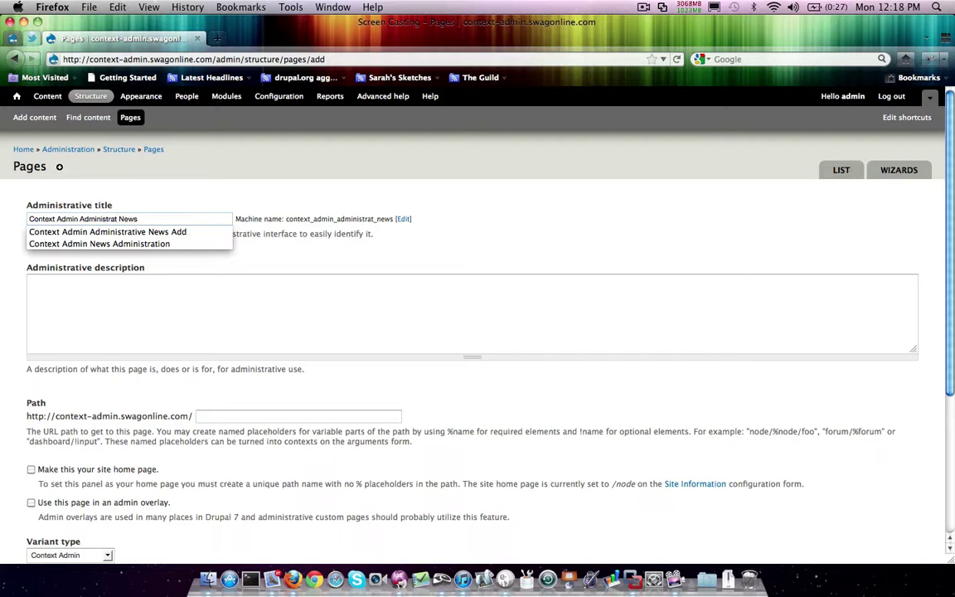
{"action": "key", "text": "BackSpace"}
{"action": "key", "text": "BackSpace"}
{"action": "key", "text": "BackSpace"}
{"action": "type", "text": "er"}
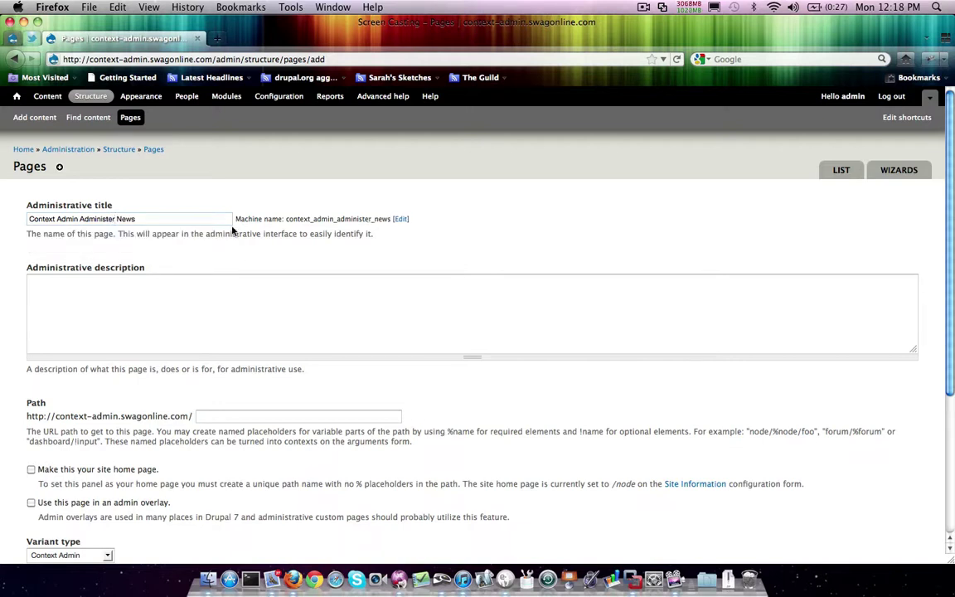
- Set the new page's machine name to ca_administer_news and its path to admin/news
{"action": "left_click", "coordinate": [401, 219]}
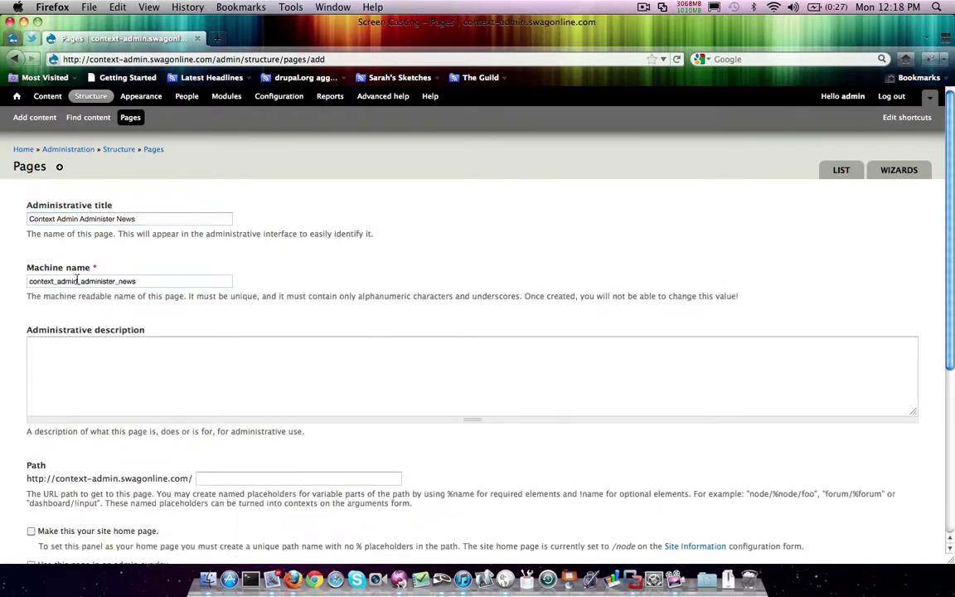
{"action": "left_click_drag", "start_coordinate": [78, 282], "coordinate": [34, 286]}
{"action": "type", "text": "ca"}
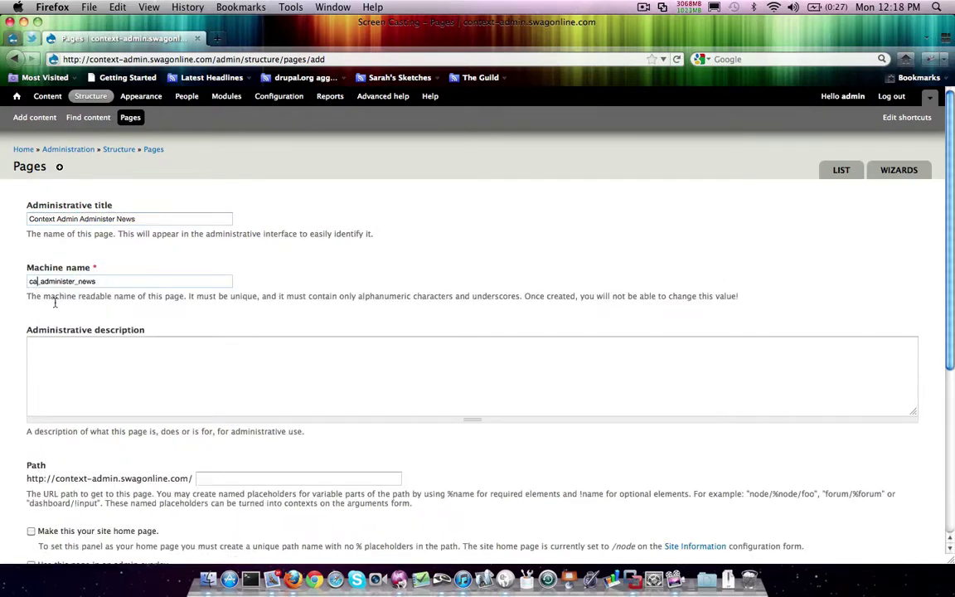
{"action": "key", "text": "Tab"}
{"action": "left_click", "coordinate": [230, 479]}
{"action": "type", "text": "admin/ne"}
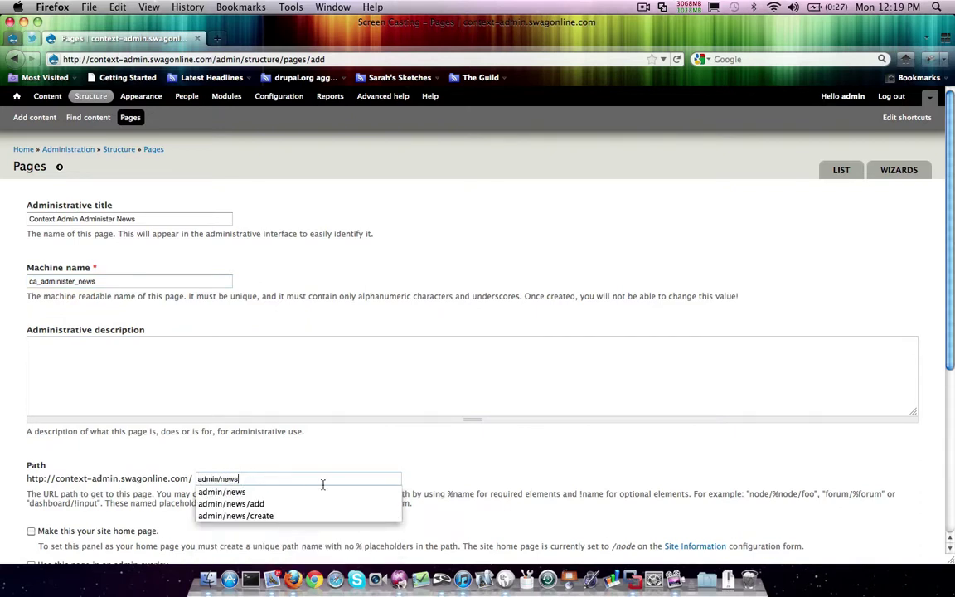
{"action": "type", "text": "ws"}
{"action": "left_click", "coordinate": [358, 488]}
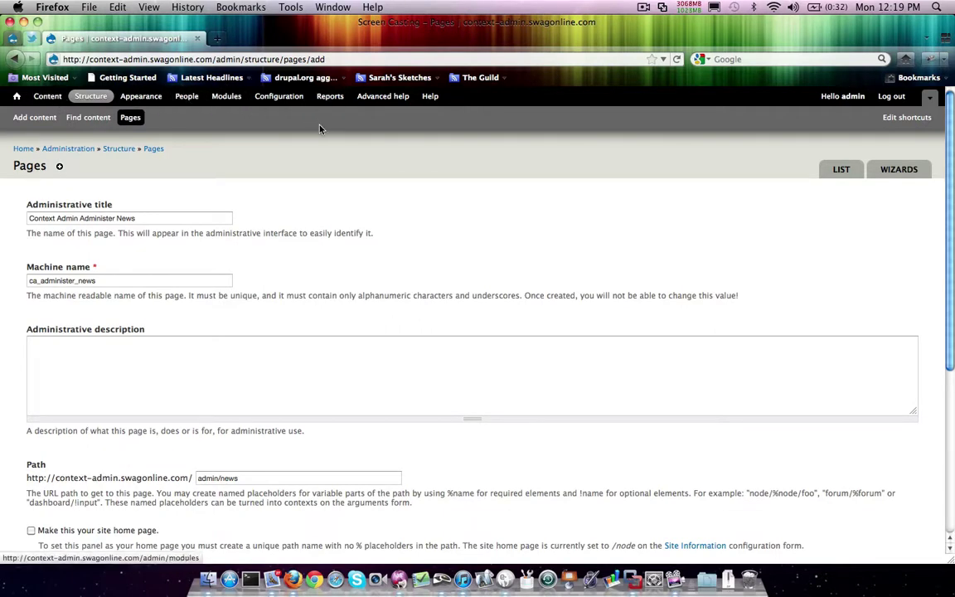
- Enable the admin overlay plus the Access control and Visible menu item features, and continue to the access settings
{"action": "scroll", "coordinate": [437, 421], "scroll_direction": "down", "scroll_amount": 5}
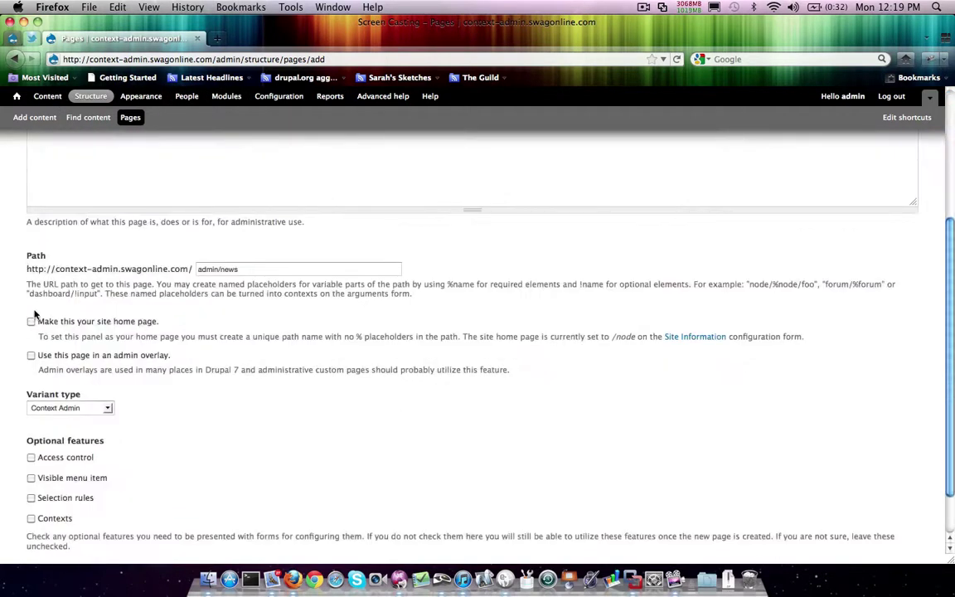
{"action": "left_click", "coordinate": [50, 355]}
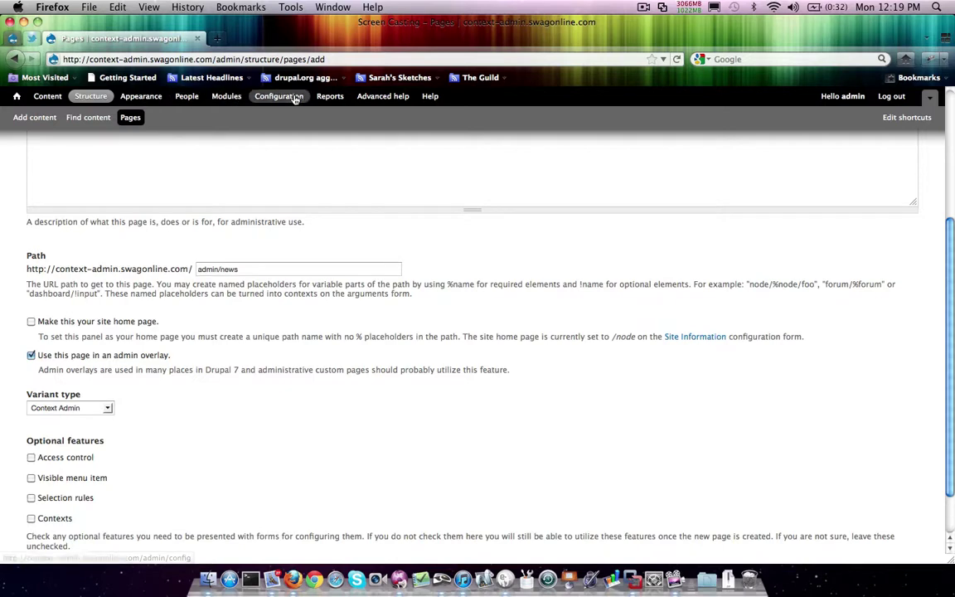
{"action": "left_click", "coordinate": [30, 459]}
{"action": "left_click", "coordinate": [31, 478]}
{"action": "scroll", "coordinate": [304, 437], "scroll_direction": "down", "scroll_amount": 2}
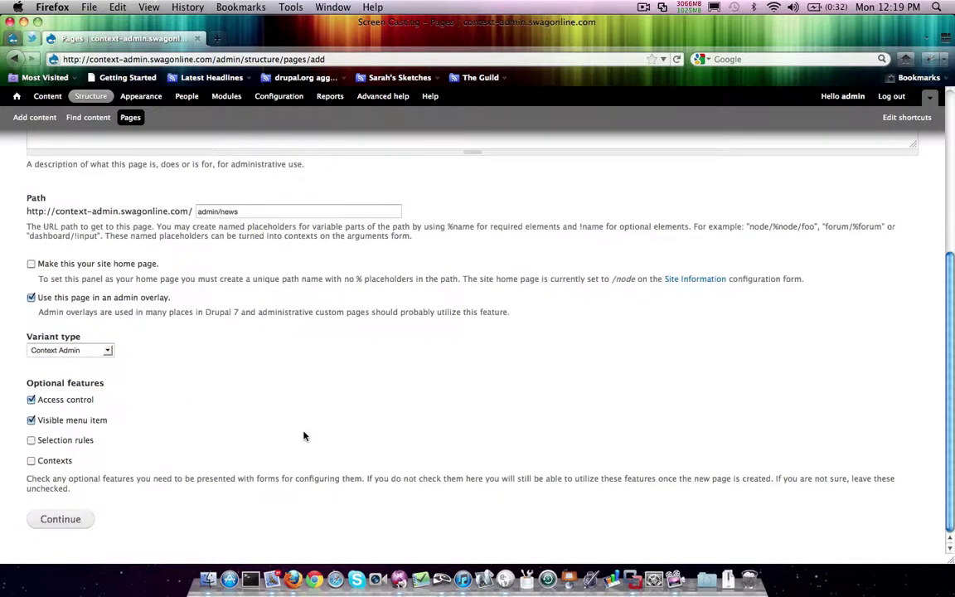
{"action": "left_click", "coordinate": [58, 521]}
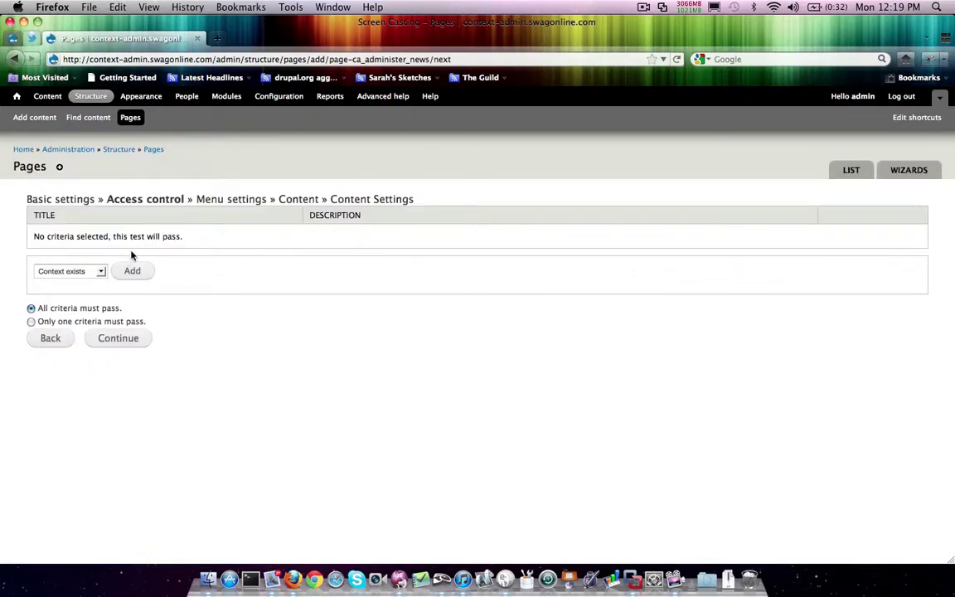
- Add a "User: permission" access criterion requiring "Administer content" for the logged-in user, and continue to the menu settings
{"action": "left_click", "coordinate": [72, 271]}
{"action": "left_click", "coordinate": [73, 332]}
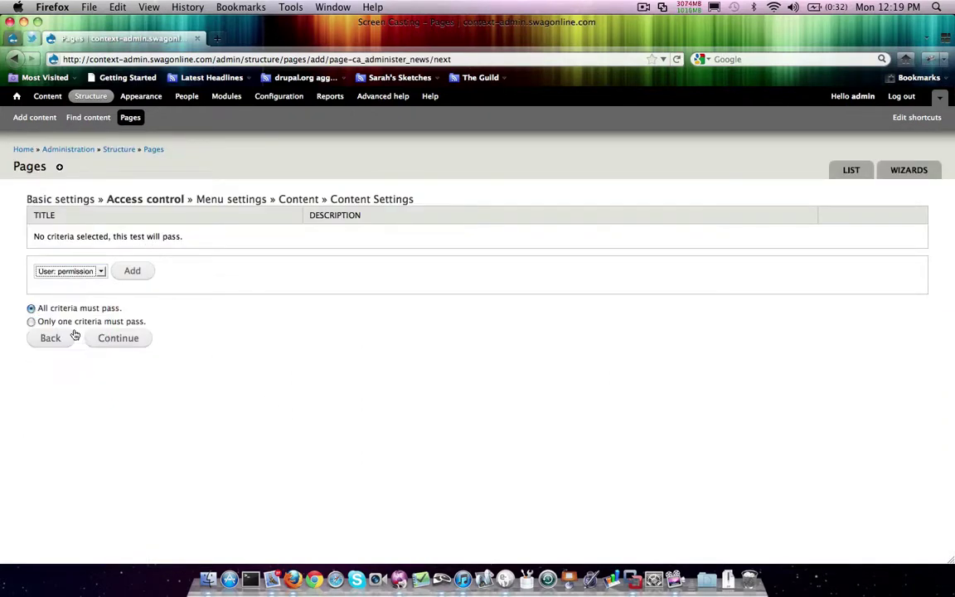
{"action": "left_click", "coordinate": [137, 272]}
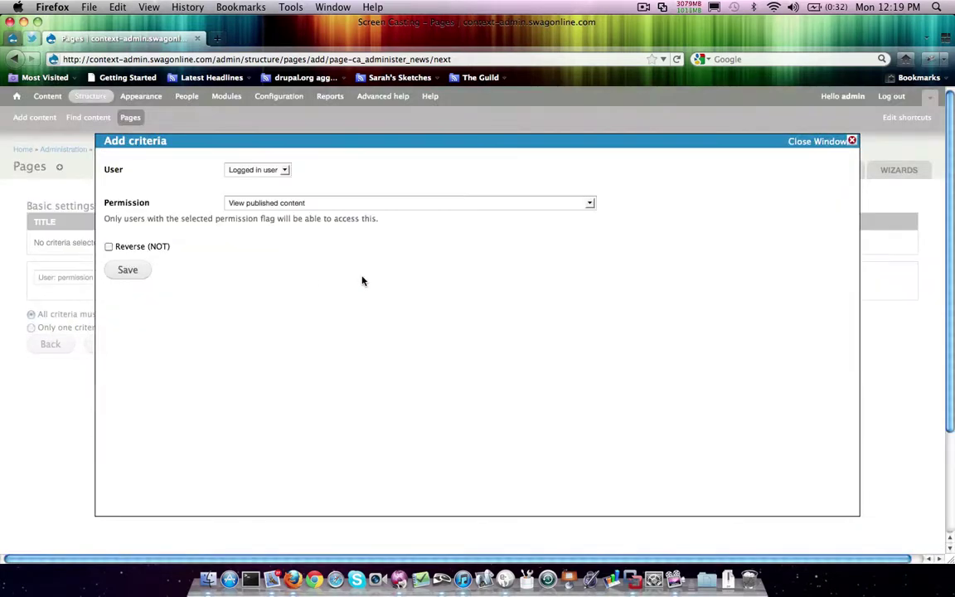
{"action": "left_click", "coordinate": [302, 203]}
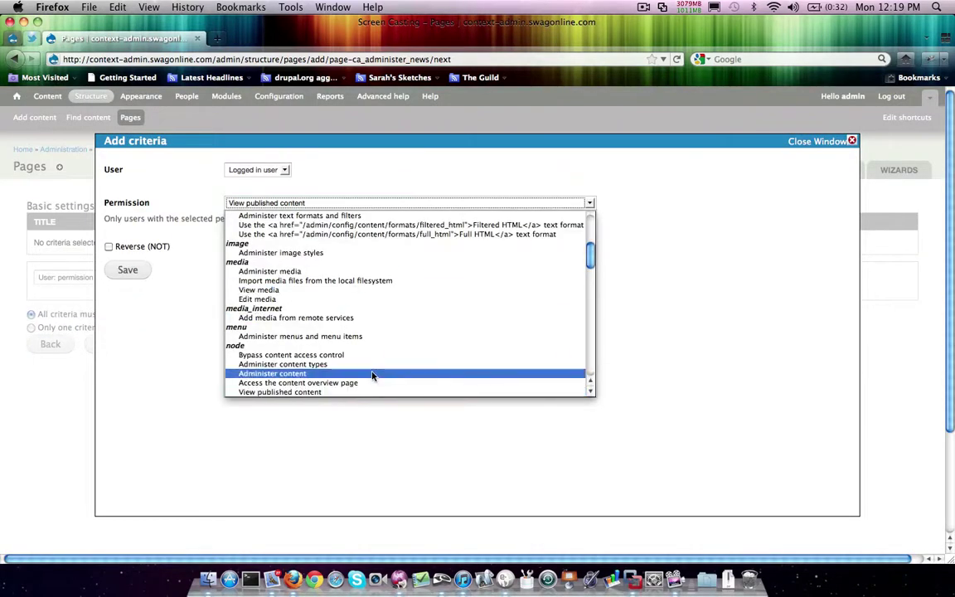
{"action": "left_click", "coordinate": [345, 374]}
{"action": "left_click", "coordinate": [131, 269]}
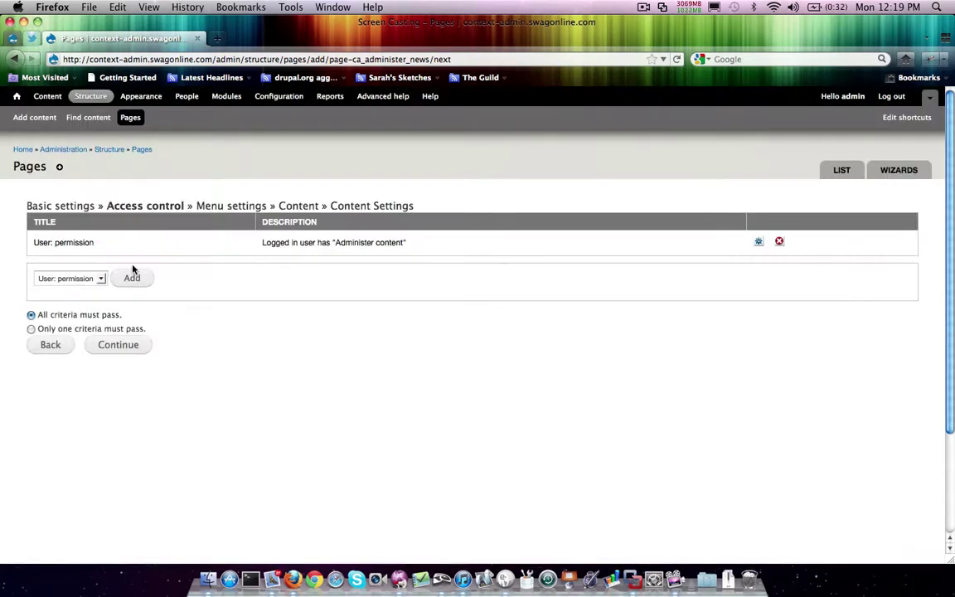
{"action": "left_click", "coordinate": [110, 348]}
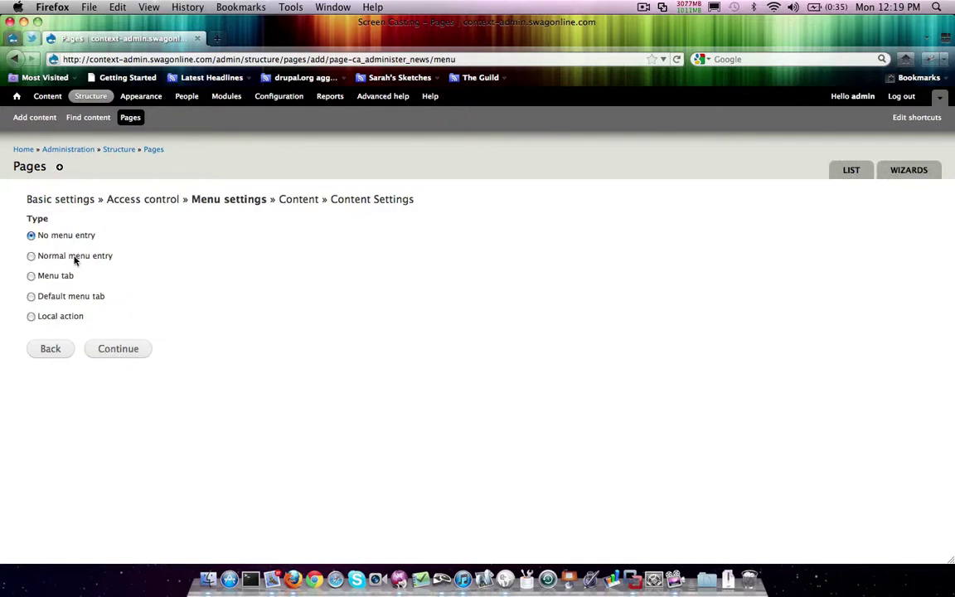
- Make the page a normal menu entry titled "Administer News"
{"action": "left_click", "coordinate": [78, 258]}
{"action": "left_click", "coordinate": [63, 365]}
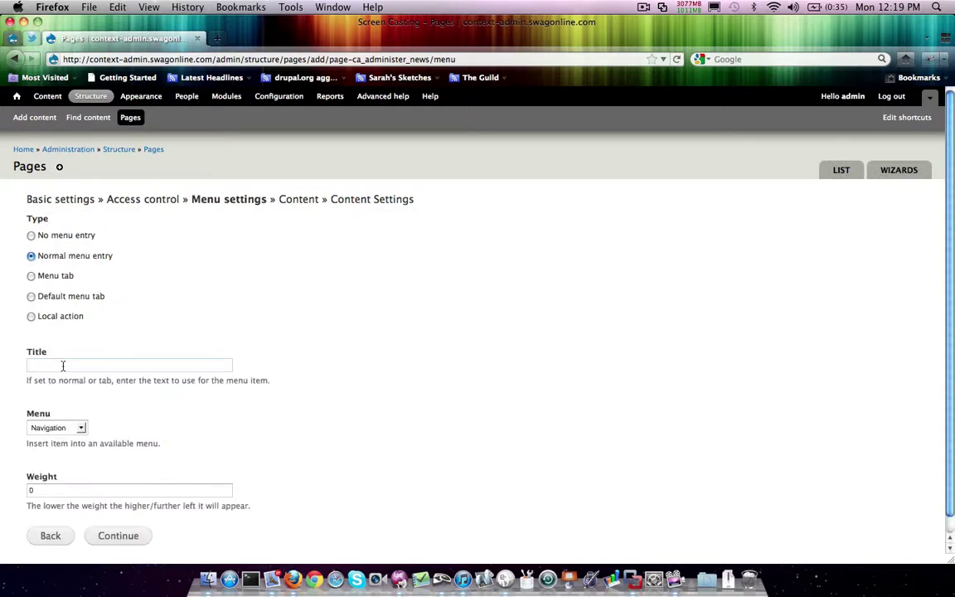
{"action": "type", "text": "N"}
{"action": "key", "text": "BackSpace"}
{"action": "type", "text": "Administer News"}
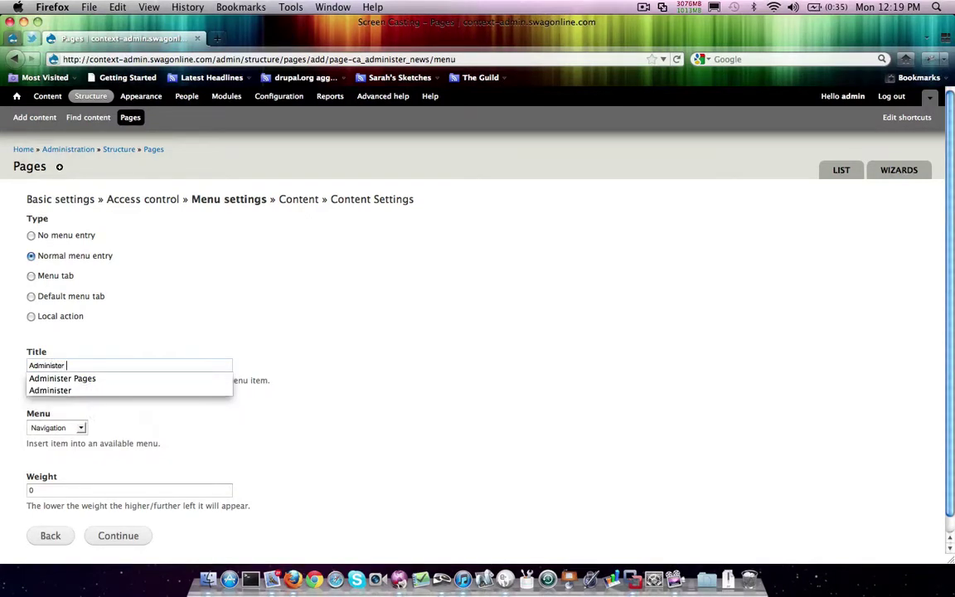
- Place the menu entry in the Management menu with a weight of -10, and continue to the content choice
{"action": "left_click", "coordinate": [53, 427]}
{"action": "left_click", "coordinate": [56, 450]}
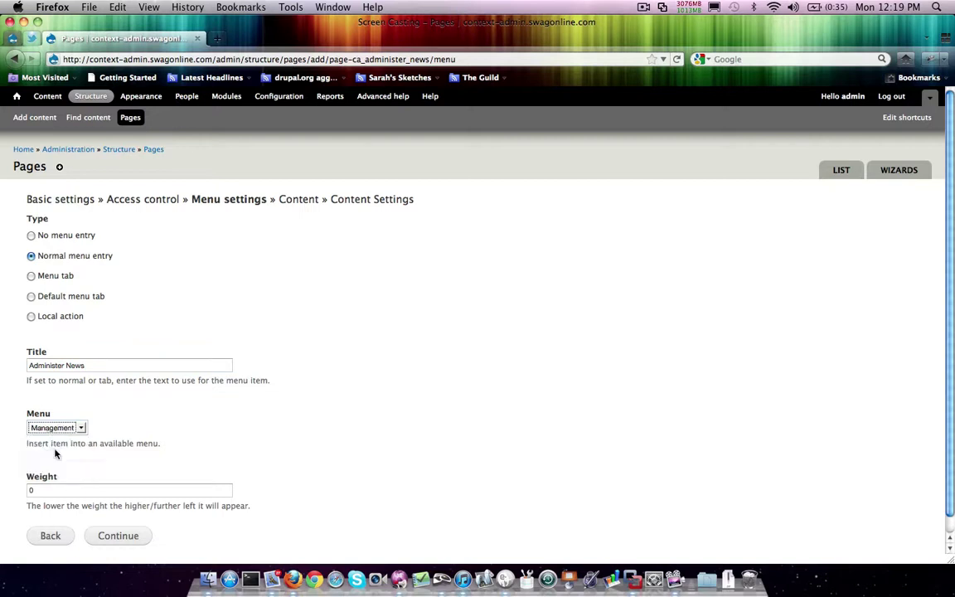
{"action": "left_click", "coordinate": [64, 491]}
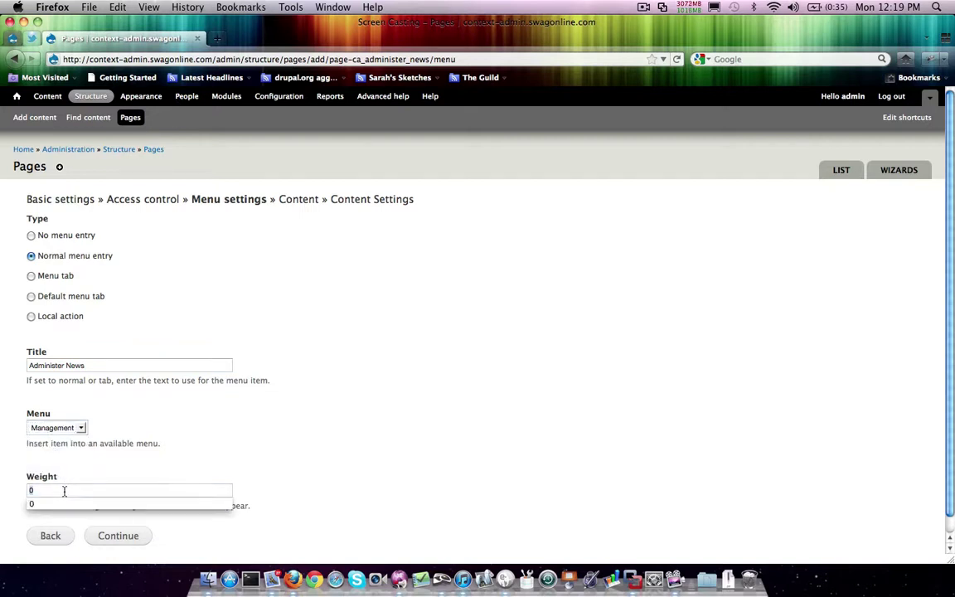
{"action": "key", "text": "BackSpace"}
{"action": "type", "text": "-10"}
{"action": "left_click", "coordinate": [215, 455]}
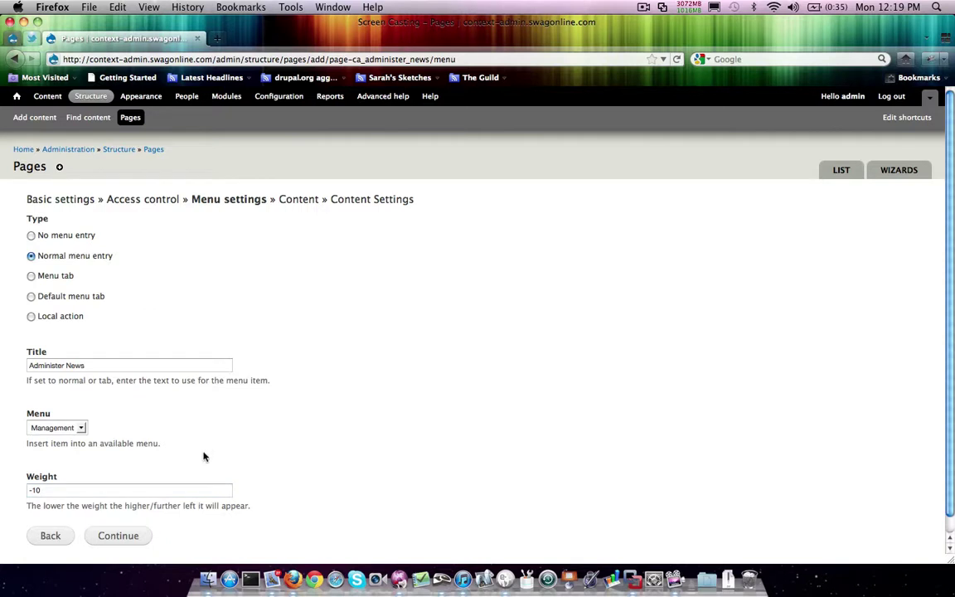
{"action": "left_click", "coordinate": [118, 537]}
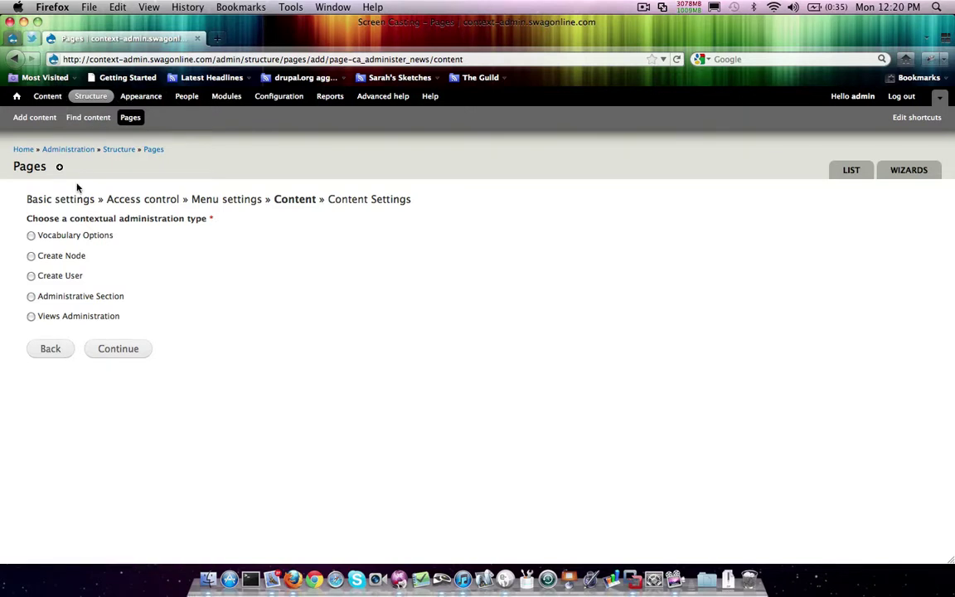
- Choose Administrative Section as the contextual administration type, finish the page setup and save the page
{"action": "left_click", "coordinate": [67, 300]}
{"action": "left_click", "coordinate": [132, 349]}
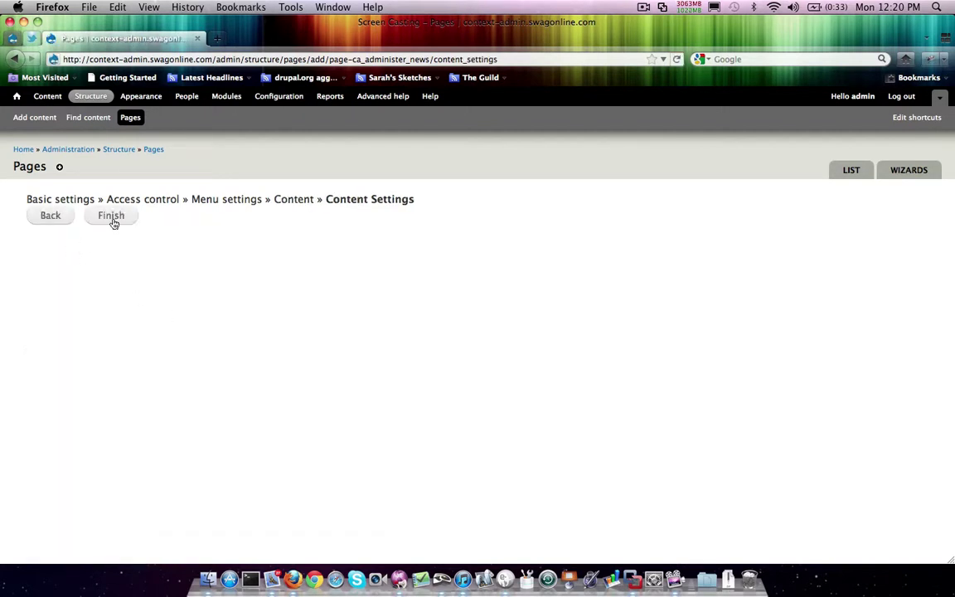
{"action": "left_click", "coordinate": [111, 216]}
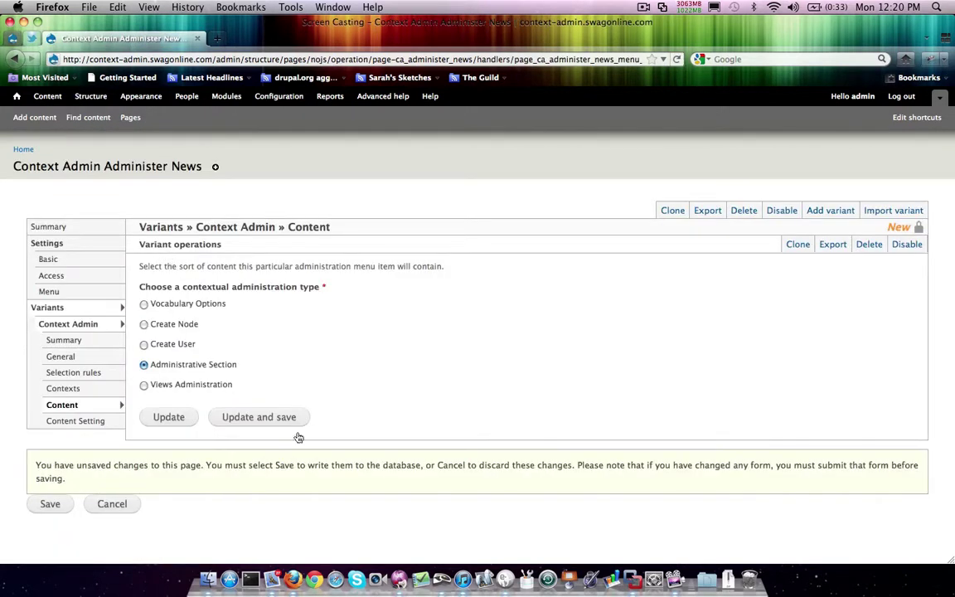
{"action": "left_click", "coordinate": [253, 417]}
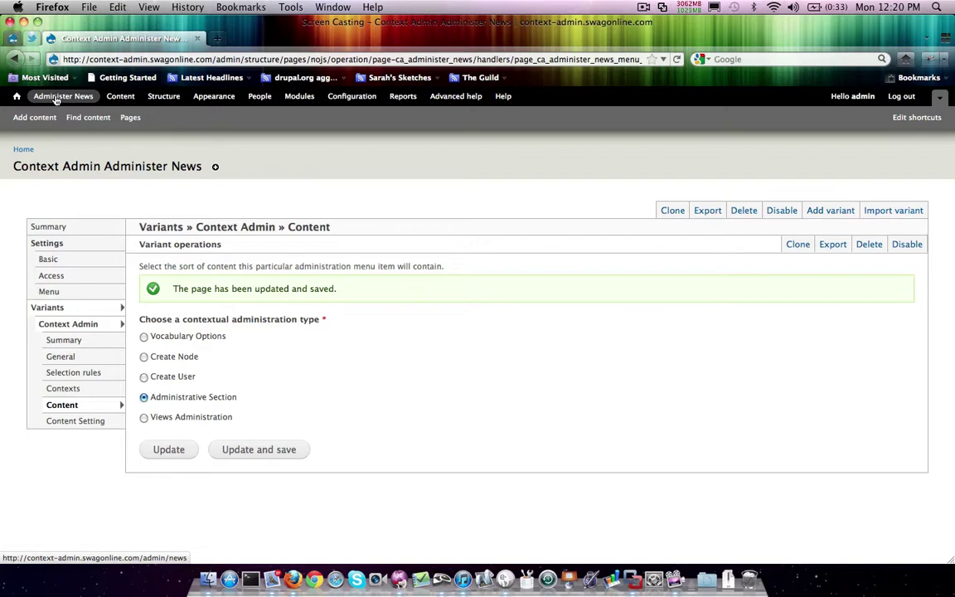
- View the new Administer News page and compare it with the Content and Structure administration pages
{"action": "left_click", "coordinate": [57, 99]}
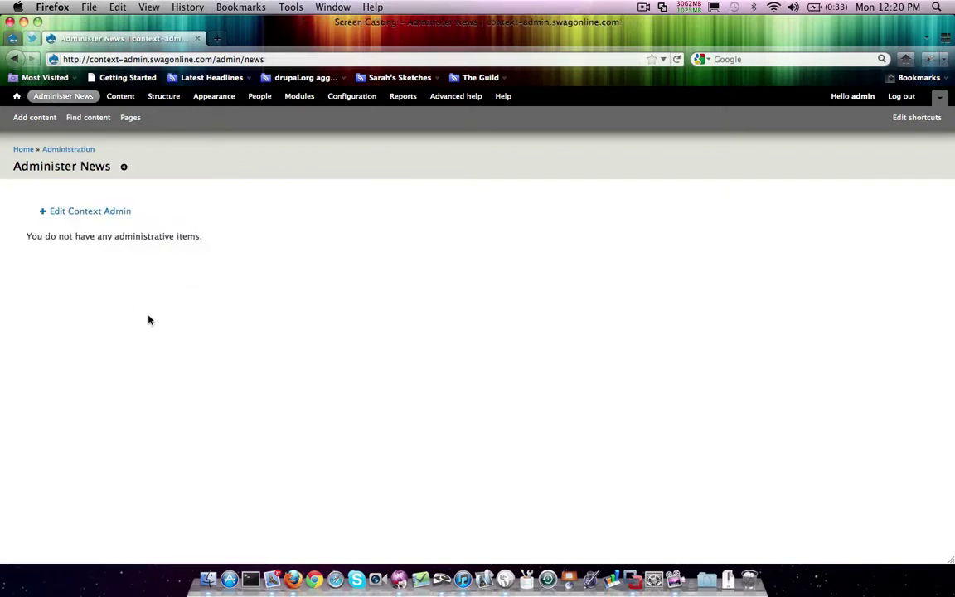
{"action": "left_click", "coordinate": [121, 98]}
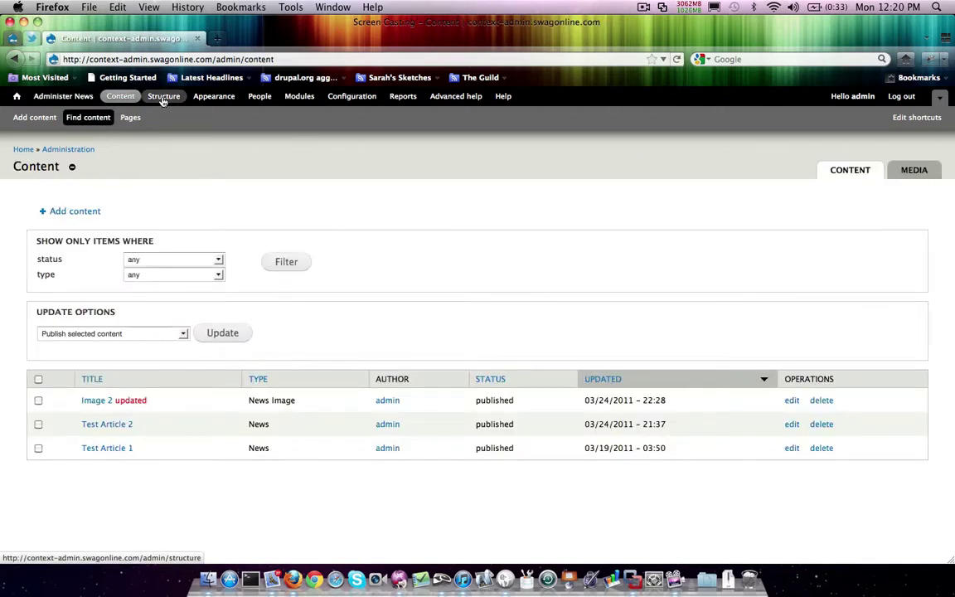
{"action": "left_click", "coordinate": [153, 97]}
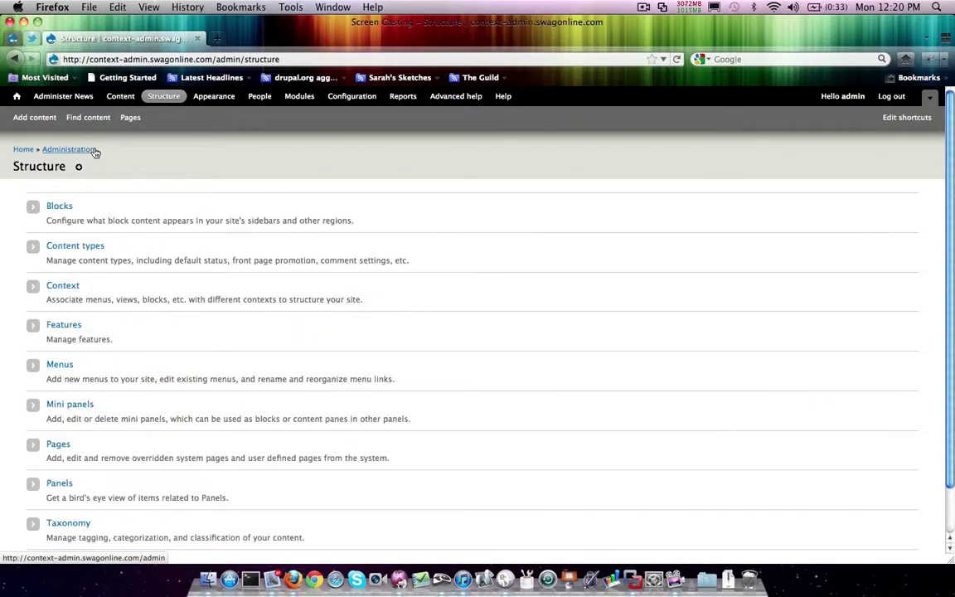
- Start a clone of the Context Admin News Add page and set its path to admin/news/add
{"action": "left_click", "coordinate": [128, 118]}
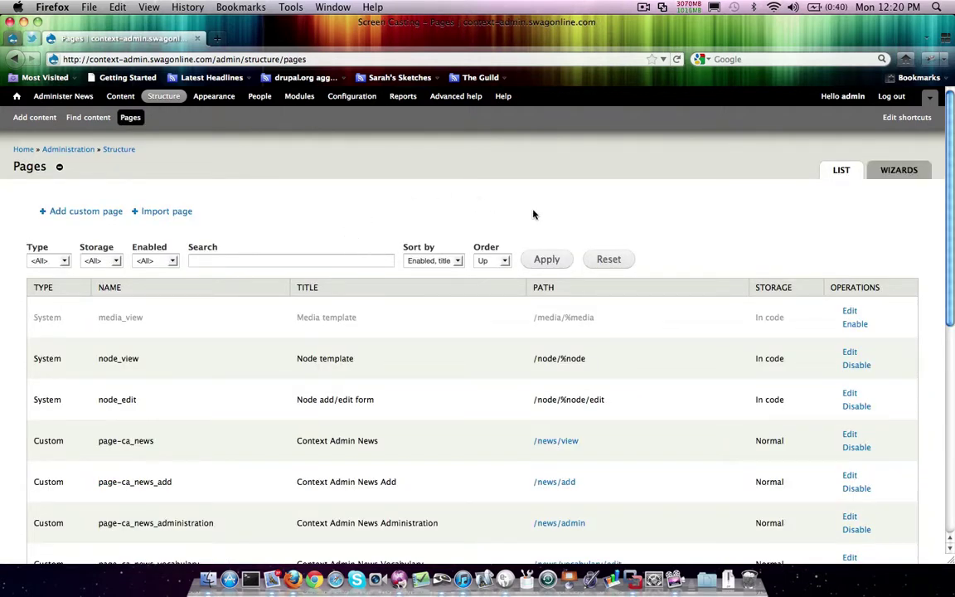
{"action": "scroll", "coordinate": [533, 216], "scroll_direction": "down", "scroll_amount": 3}
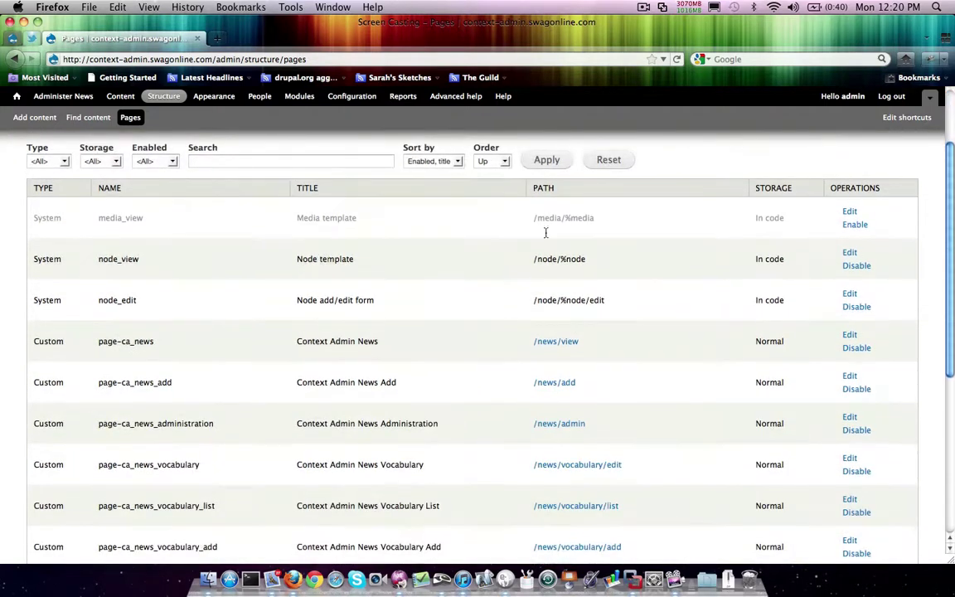
{"action": "left_click", "coordinate": [850, 379]}
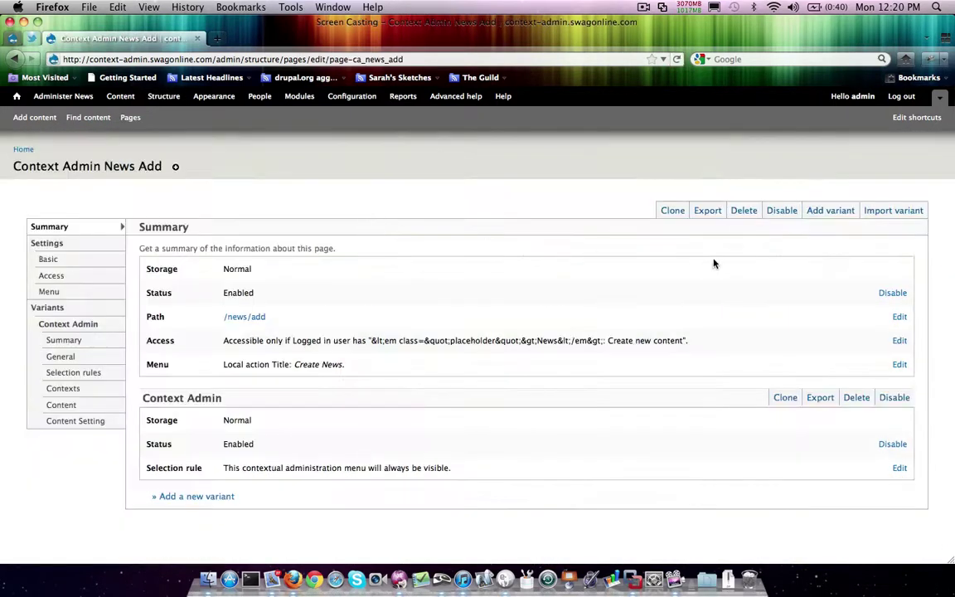
{"action": "left_click", "coordinate": [675, 211]}
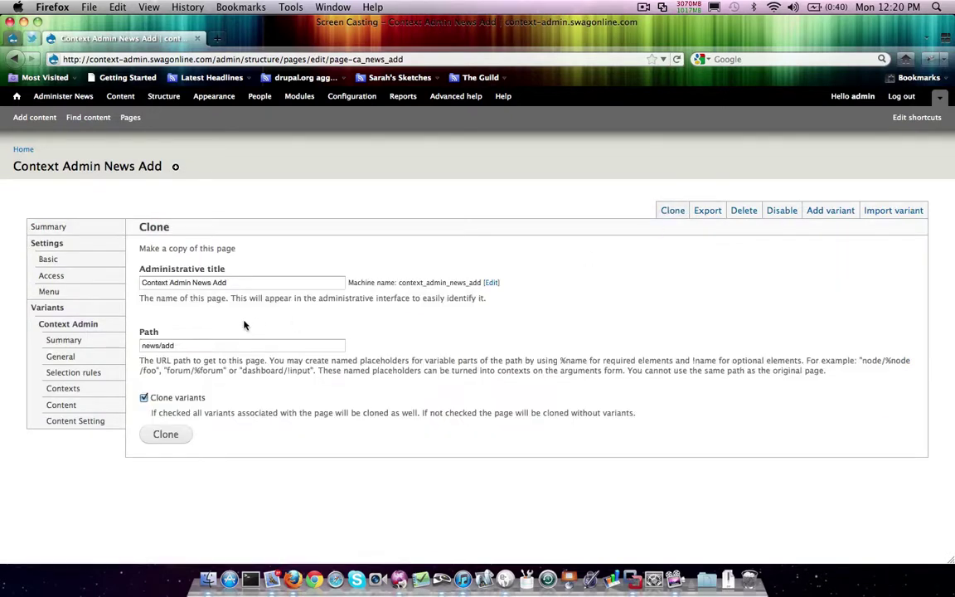
{"action": "left_click", "coordinate": [202, 349]}
{"action": "type", "text": "admin/"}
{"action": "left_click", "coordinate": [397, 345]}
- Change the clone's administrative title to "Context Admin Administer News Add"
{"action": "left_click", "coordinate": [190, 282]}
{"action": "type", "text": "Admini"}
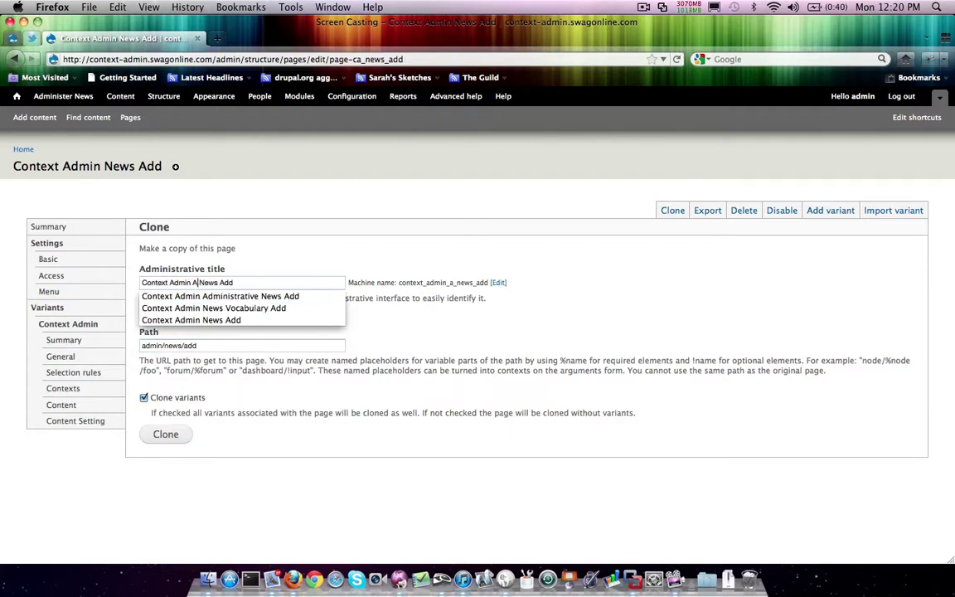
{"action": "type", "text": "ster"}
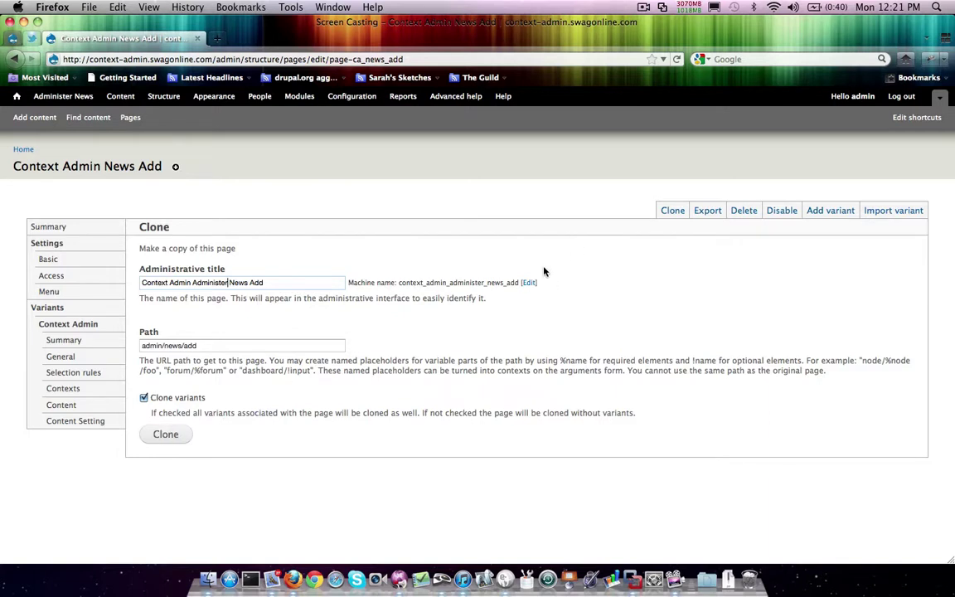
- Set the clone's page name to ca_administer_news_add and create the clone with its variants
{"action": "left_click", "coordinate": [532, 283]}
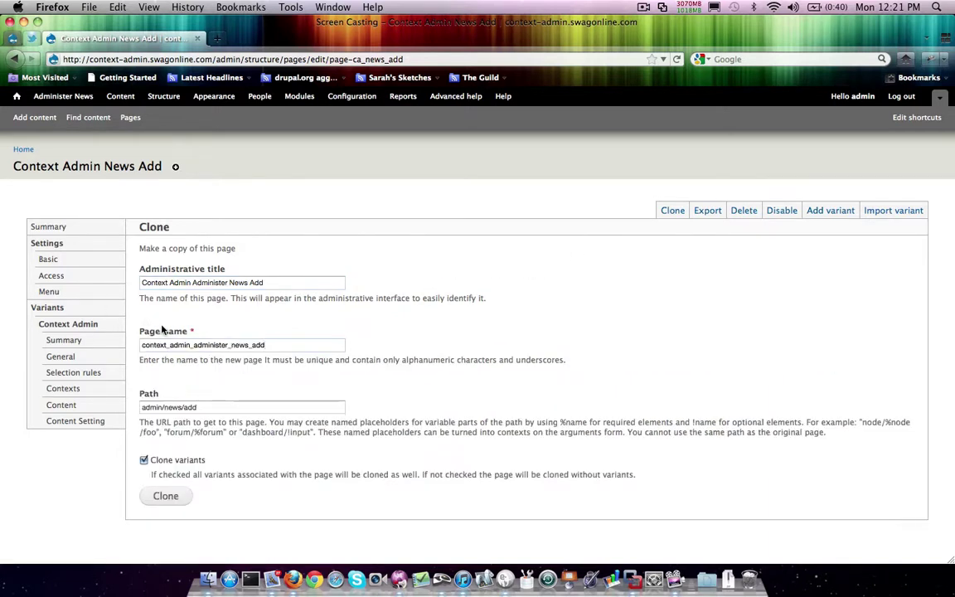
{"action": "left_click_drag", "start_coordinate": [188, 347], "coordinate": [142, 347]}
{"action": "key", "text": "BackSpace"}
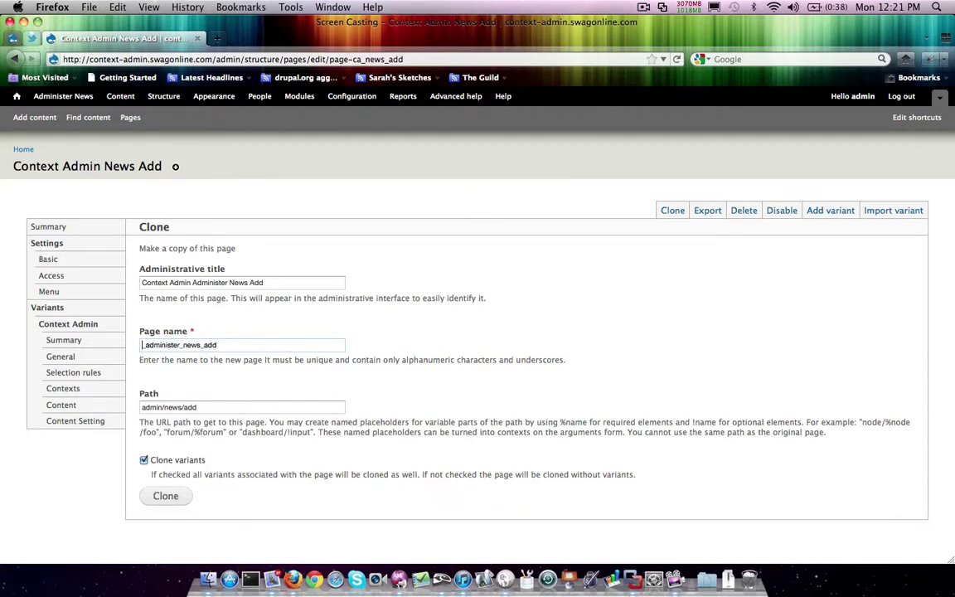
{"action": "type", "text": "ac"}
{"action": "key", "text": "BackSpace"}
{"action": "key", "text": "BackSpace"}
{"action": "type", "text": "ca"}
{"action": "left_click", "coordinate": [166, 497]}
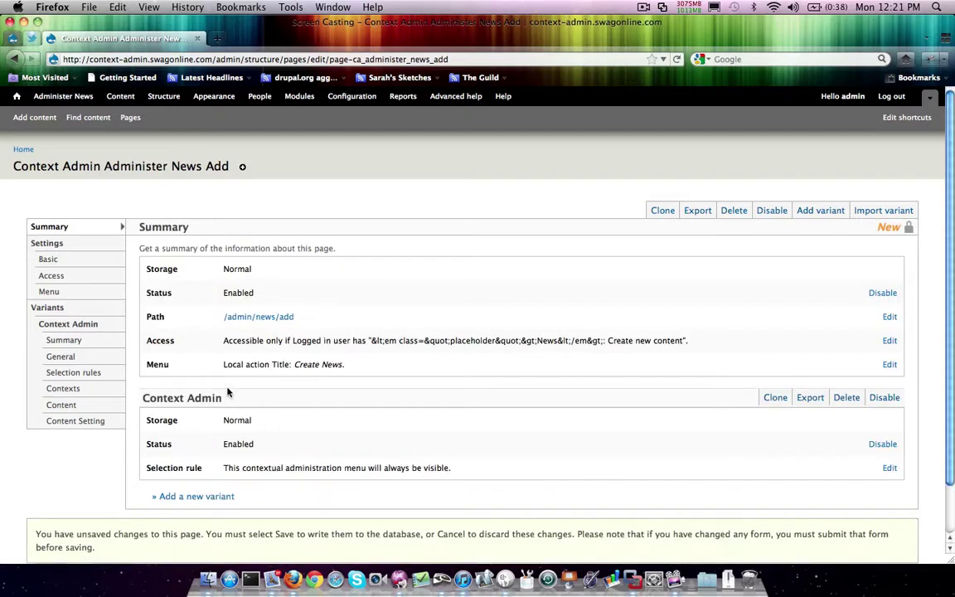
- Make the cloned add page a normal menu entry in the Management menu and save the page
{"action": "left_click", "coordinate": [73, 275]}
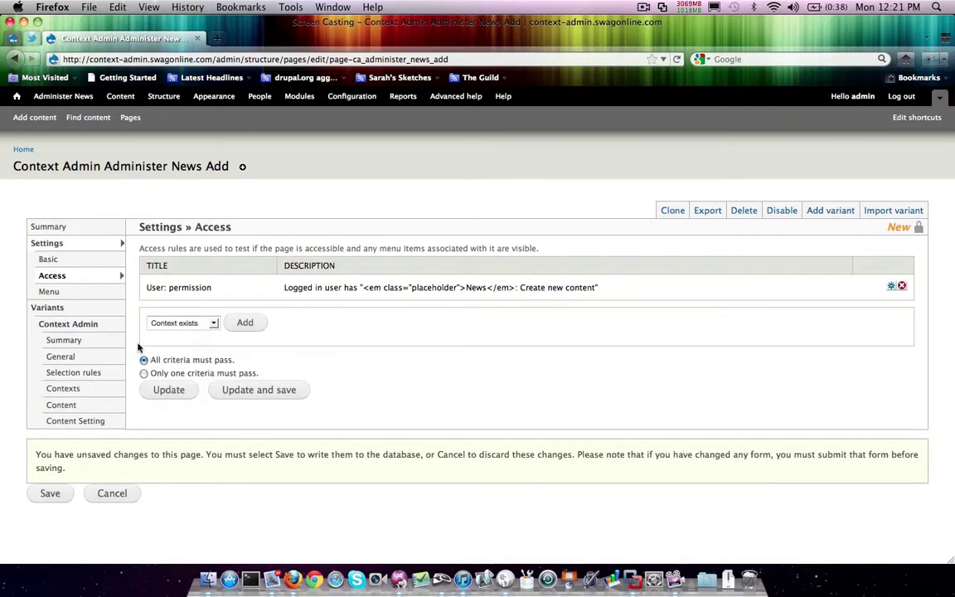
{"action": "left_click", "coordinate": [49, 295]}
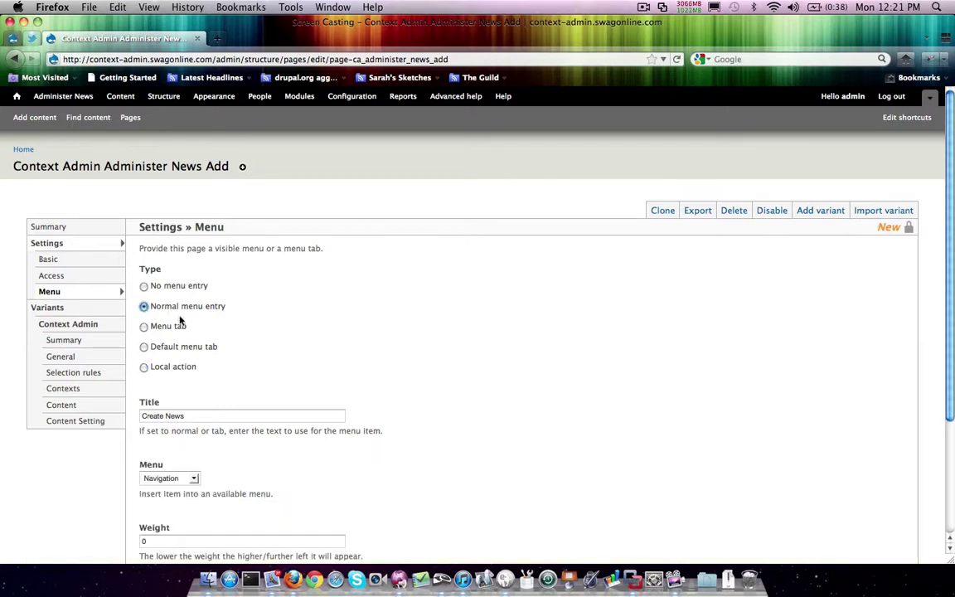
{"action": "left_click", "coordinate": [172, 478]}
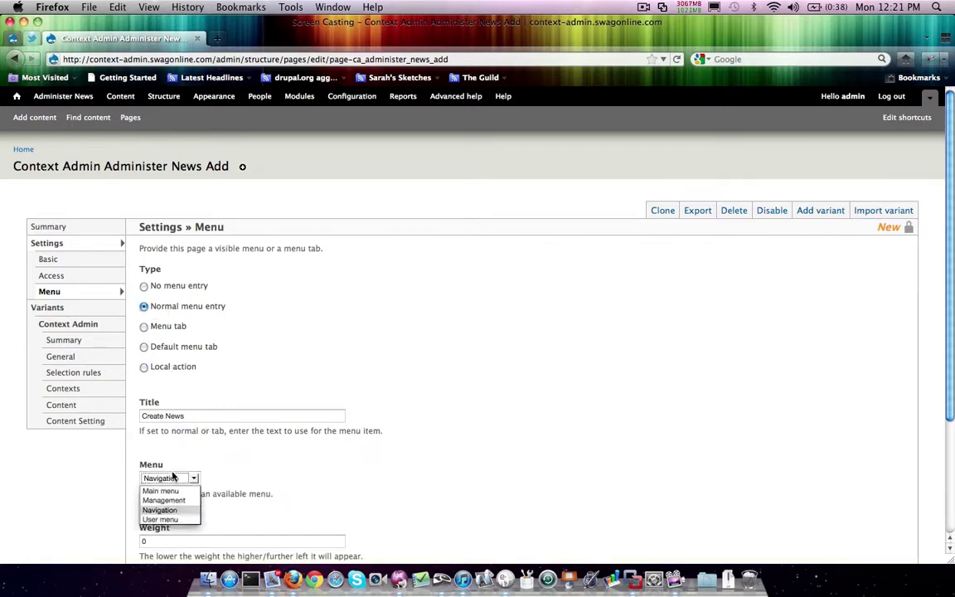
{"action": "left_click", "coordinate": [165, 501]}
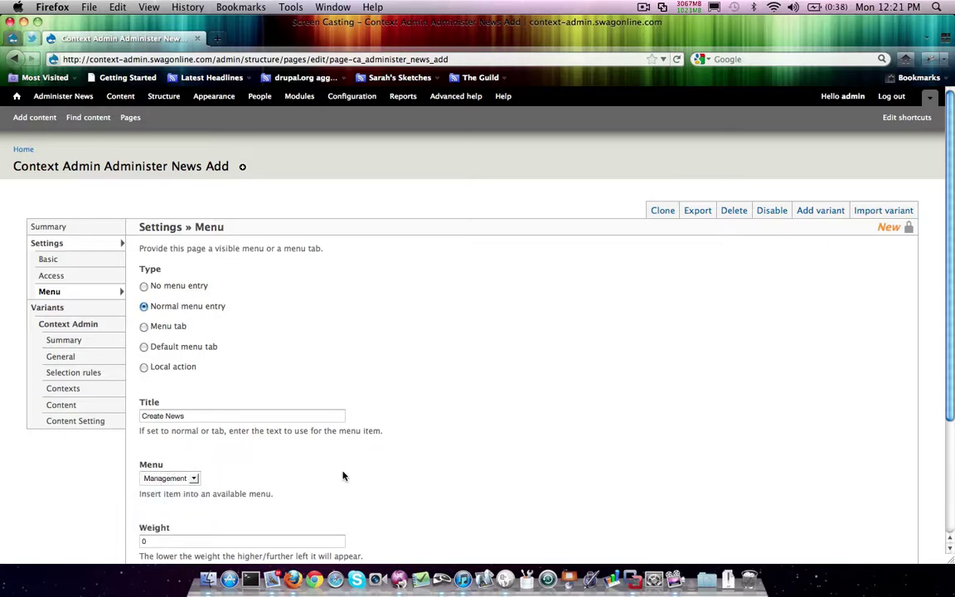
{"action": "scroll", "coordinate": [344, 476], "scroll_direction": "down", "scroll_amount": 5}
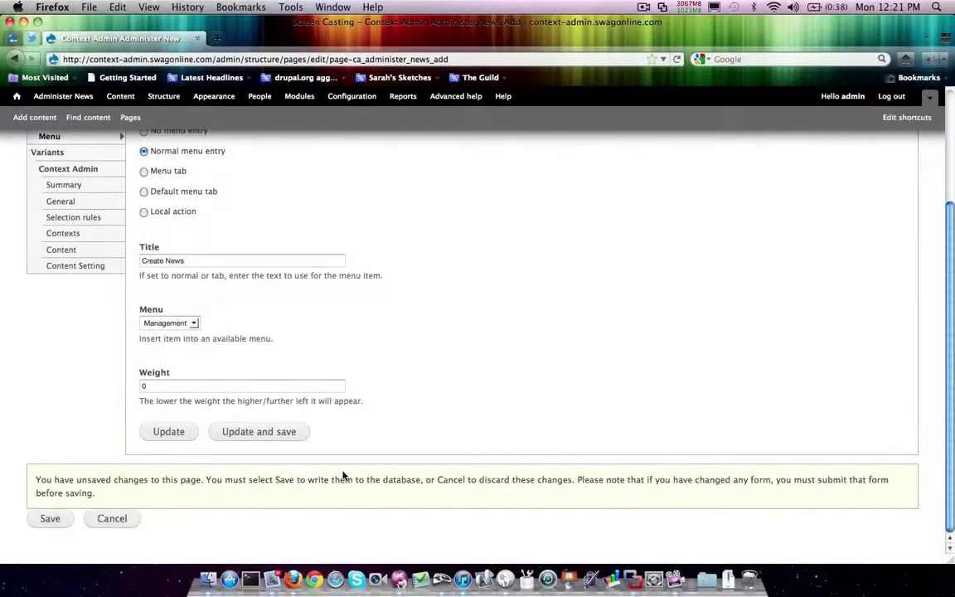
{"action": "left_click", "coordinate": [257, 432]}
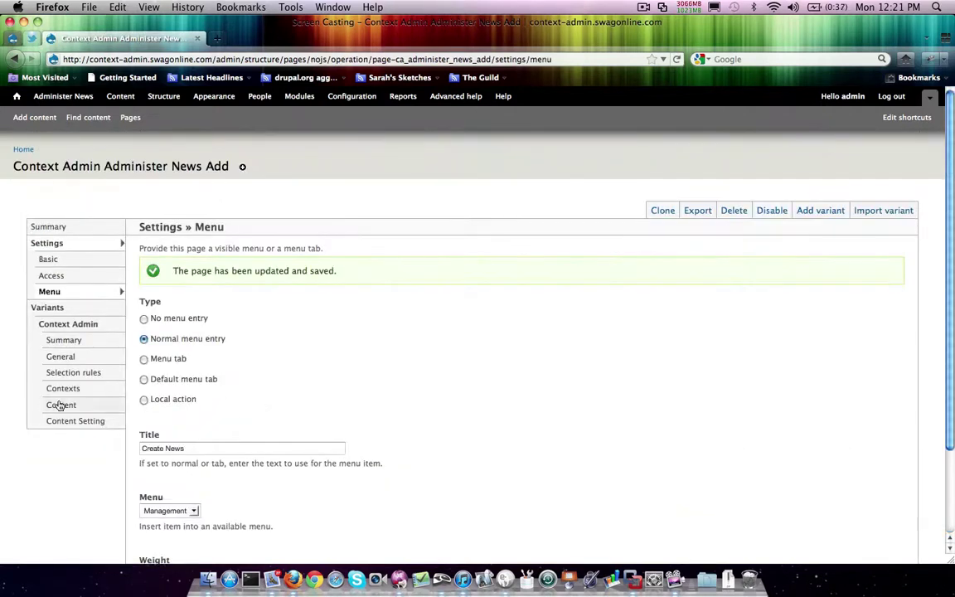
- Review the cloned variant's content type and content setting, keep News as the node type, and save
{"action": "left_click", "coordinate": [61, 407]}
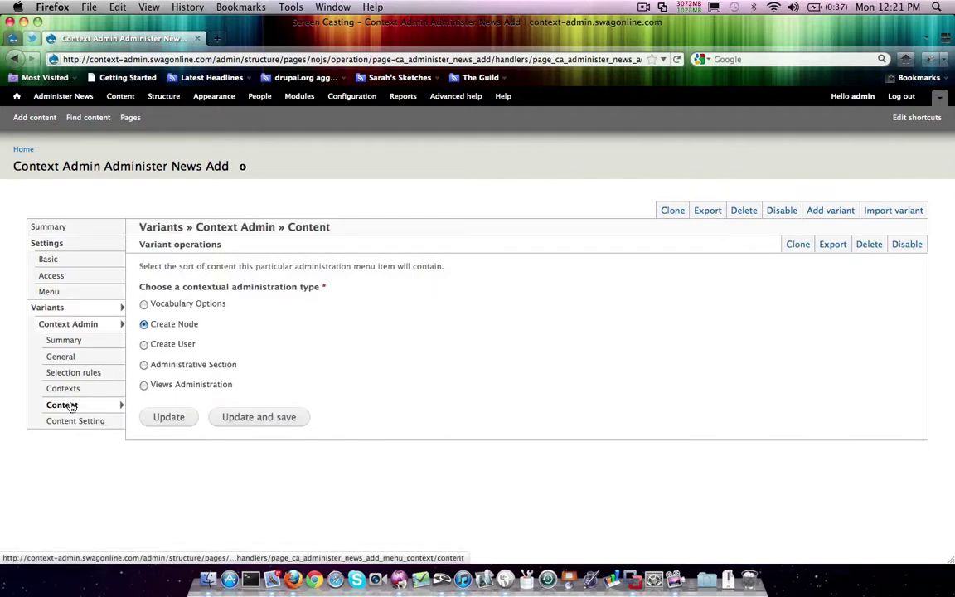
{"action": "left_click", "coordinate": [74, 423]}
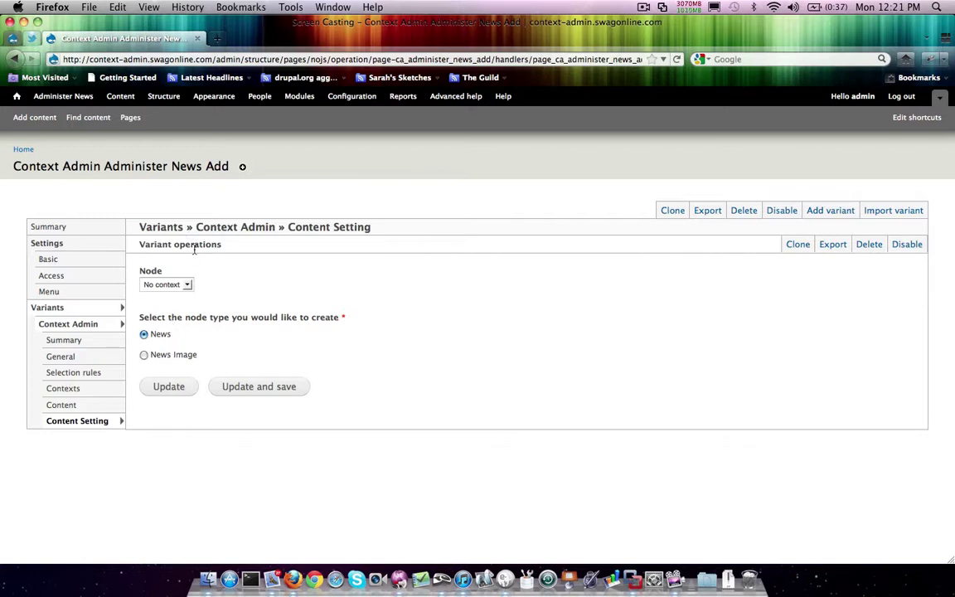
{"action": "left_click", "coordinate": [269, 387]}
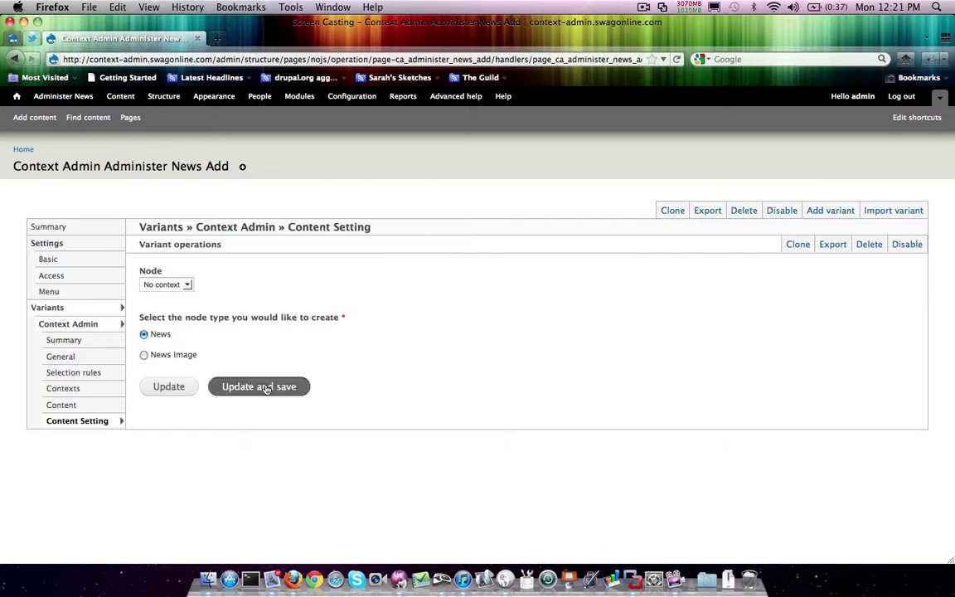
- Check the Administer News section and view its Create News form
{"action": "left_click", "coordinate": [67, 99]}
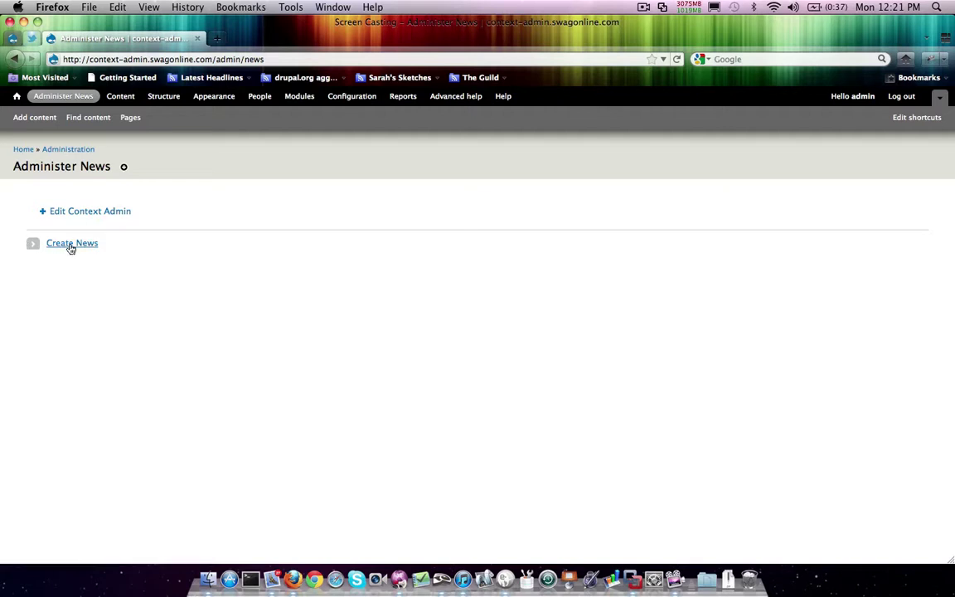
{"action": "left_click", "coordinate": [70, 247]}
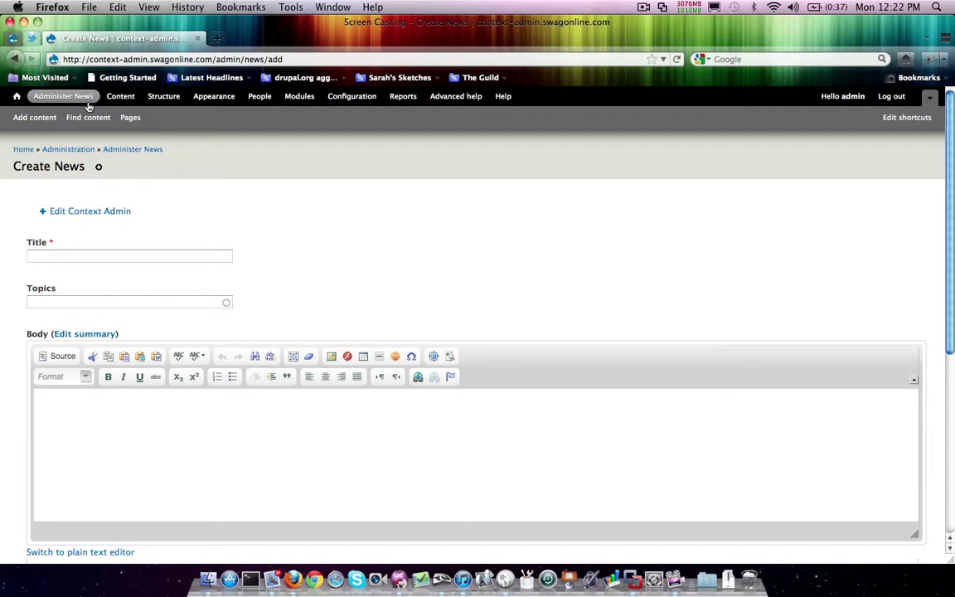
- Start a clone of the Context Admin News Administration page with the administrative title "Context Admin Administer News Administration"
{"action": "left_click", "coordinate": [130, 117]}
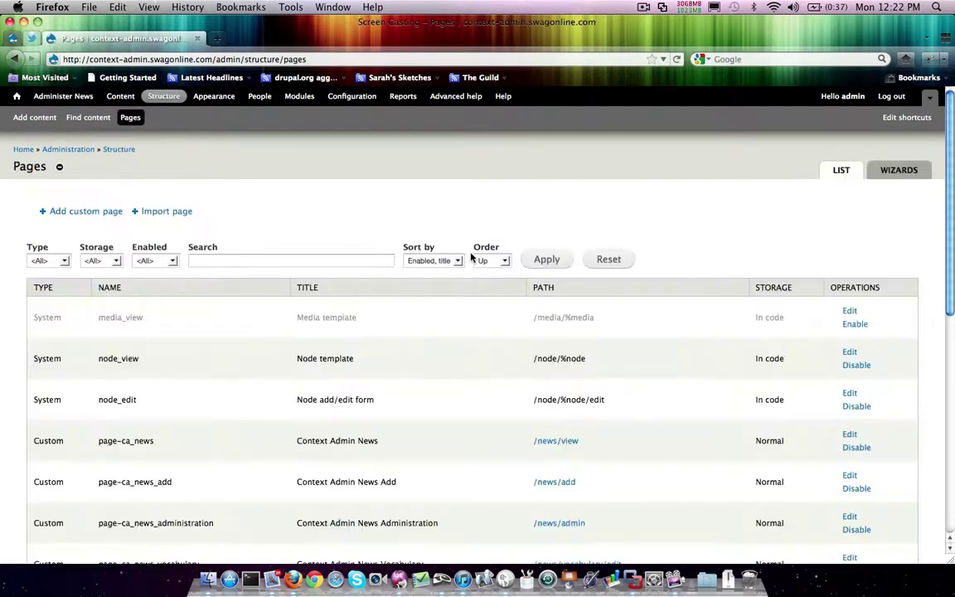
{"action": "scroll", "coordinate": [470, 258], "scroll_direction": "down", "scroll_amount": 4}
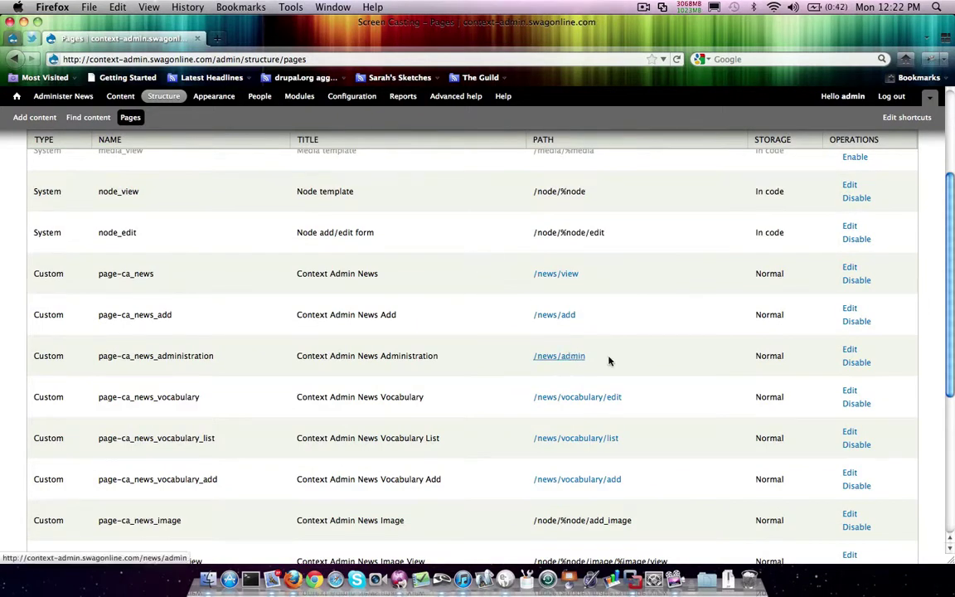
{"action": "left_click", "coordinate": [850, 351]}
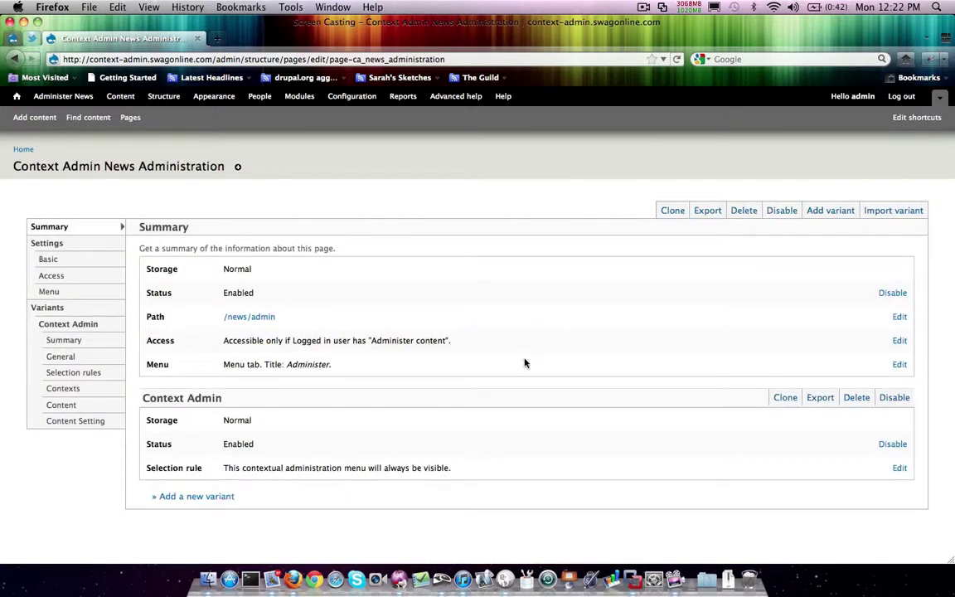
{"action": "left_click", "coordinate": [673, 210]}
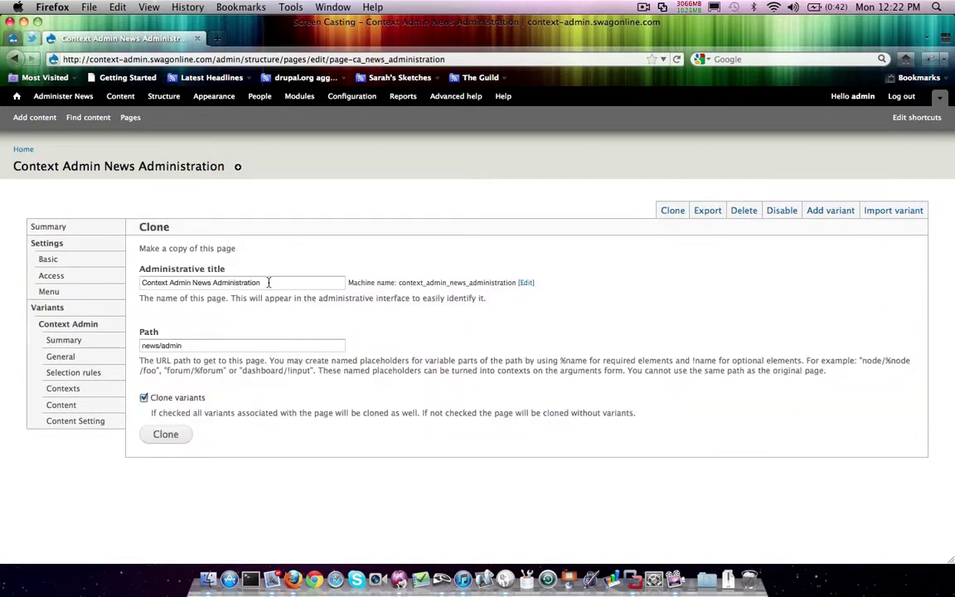
{"action": "left_click", "coordinate": [190, 283]}
{"action": "type", "text": "Admin Adm"}
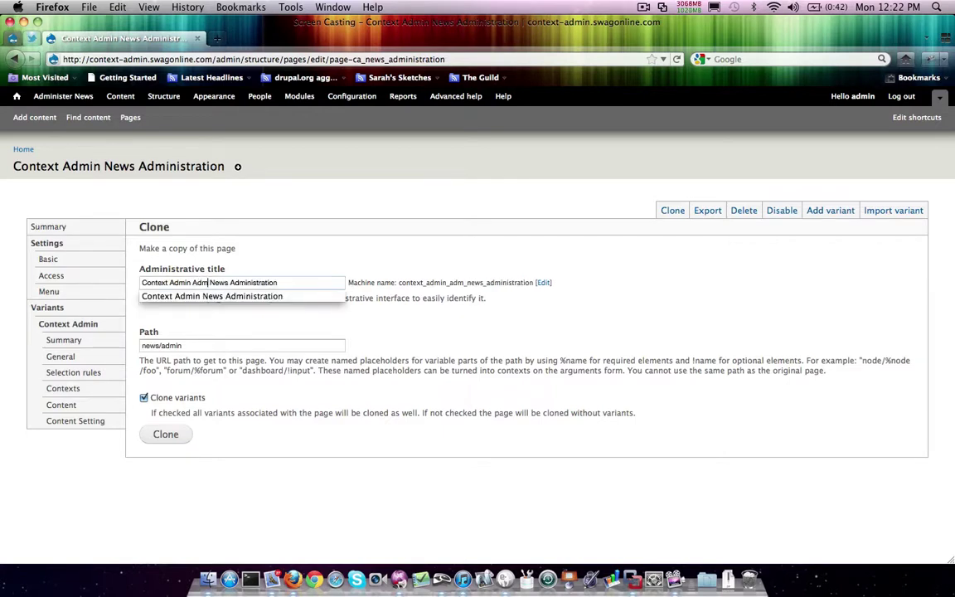
{"action": "type", "text": "inister"}
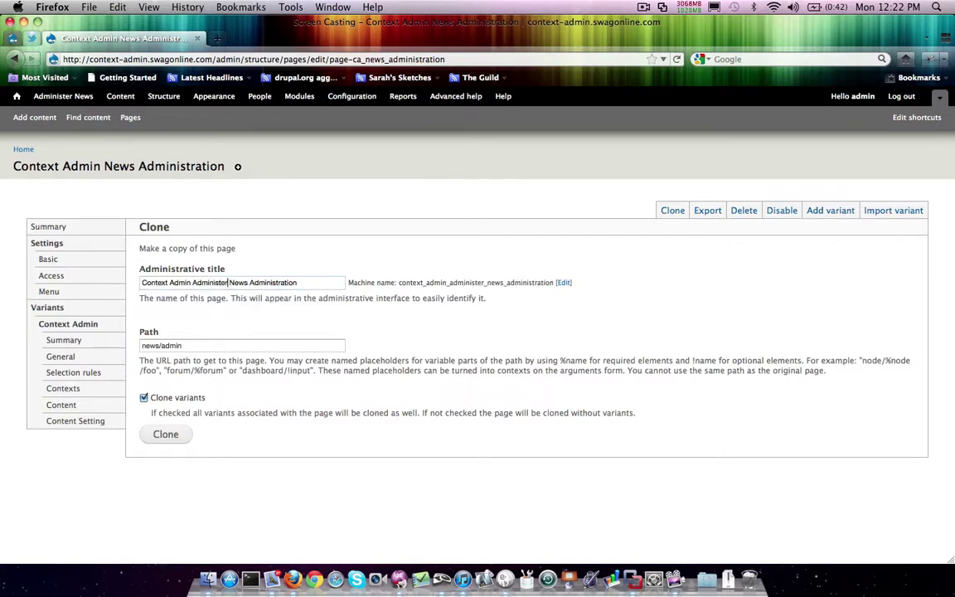
- Set the clone's page name to ca_administer_news_administration and its path to admin/news/admin, and create the clone
{"action": "left_click", "coordinate": [565, 283]}
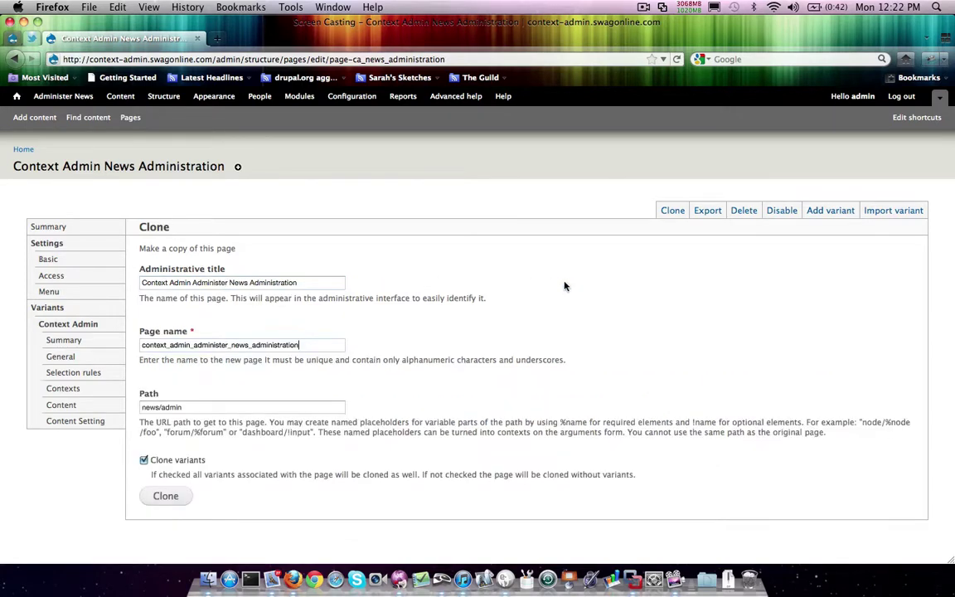
{"action": "left_click_drag", "start_coordinate": [190, 347], "coordinate": [142, 346]}
{"action": "type", "text": "ca"}
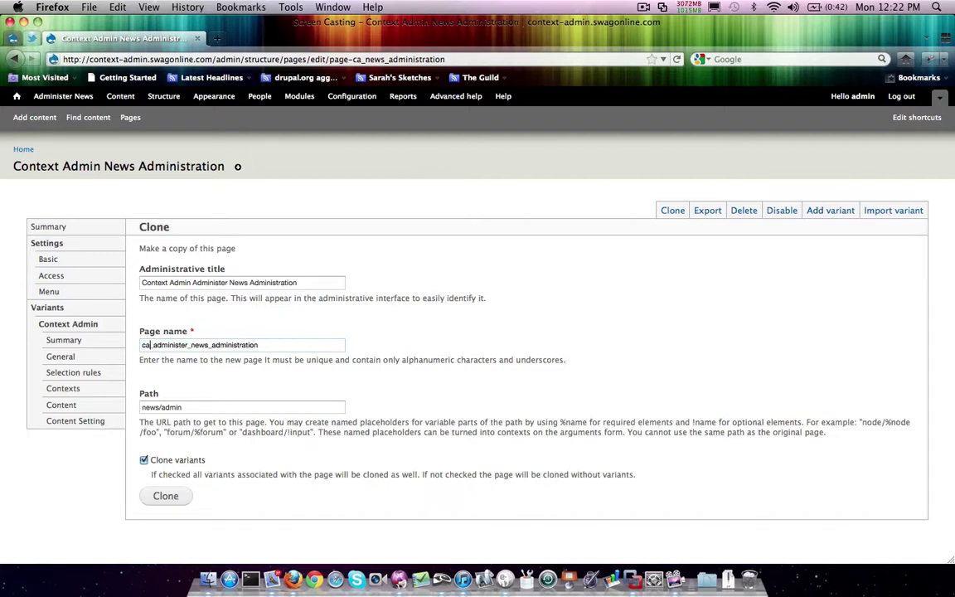
{"action": "key", "text": "Tab"}
{"action": "key", "text": "Left"}
{"action": "type", "text": "admin/"}
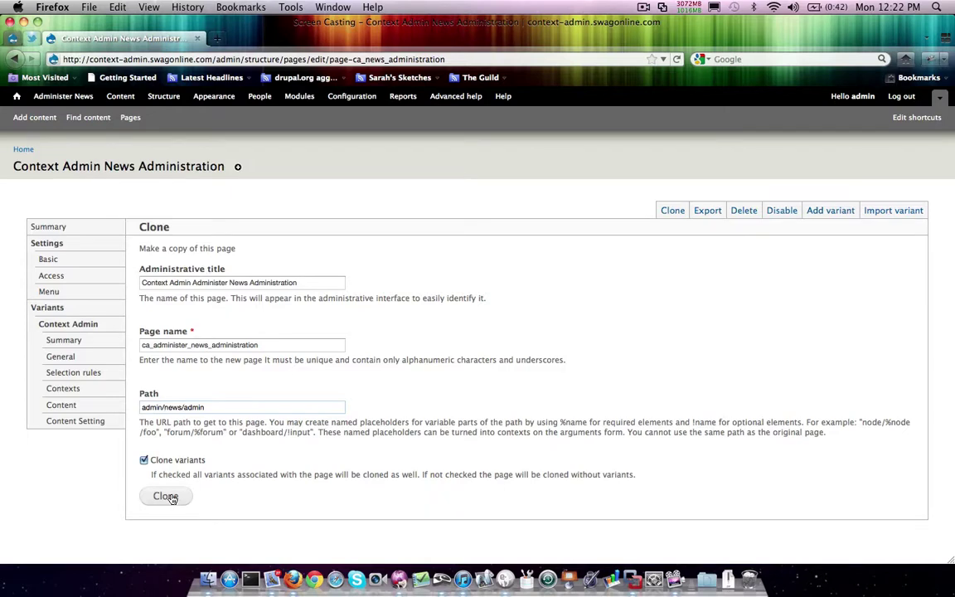
{"action": "left_click", "coordinate": [171, 498]}
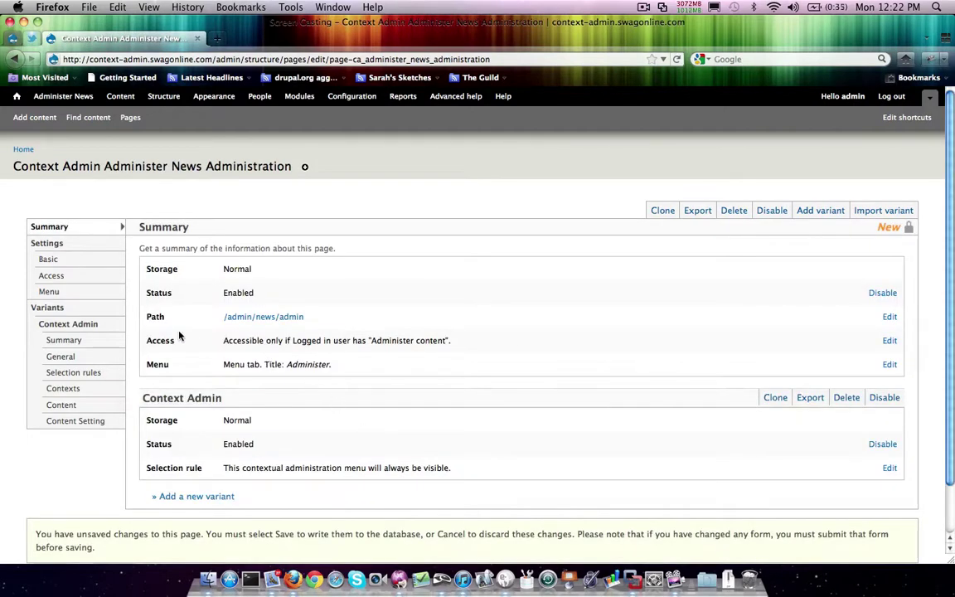
- Make the cloned administration page a normal menu entry titled "Administer News"
{"action": "left_click", "coordinate": [62, 280]}
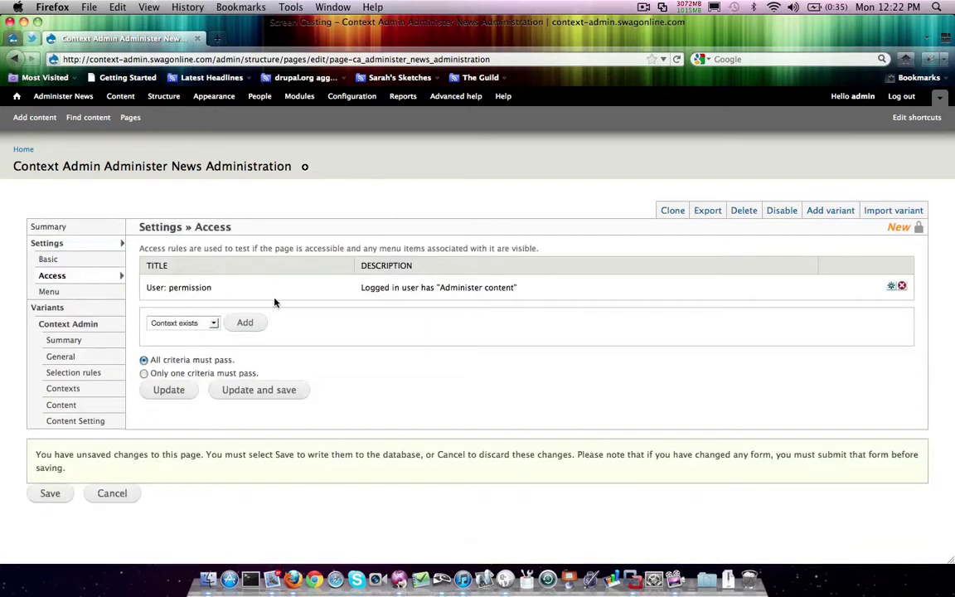
{"action": "left_click", "coordinate": [65, 295]}
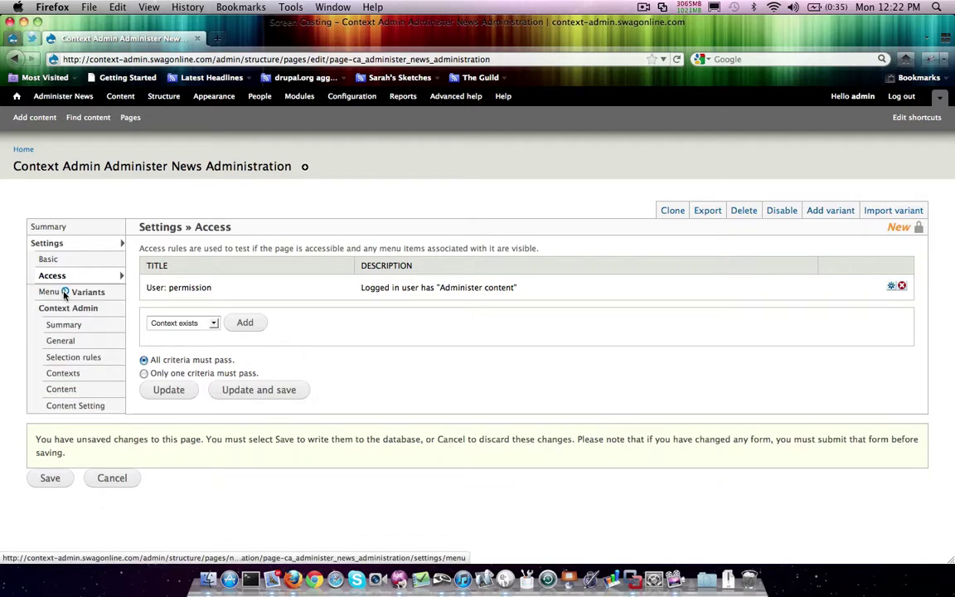
{"action": "left_click", "coordinate": [174, 308]}
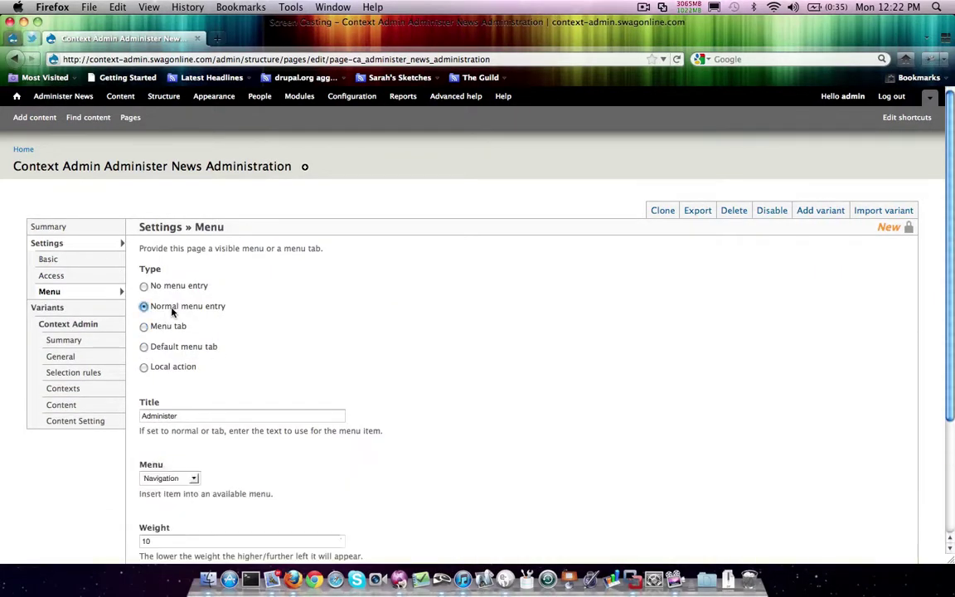
{"action": "left_click", "coordinate": [204, 417]}
{"action": "type", "text": "News"}
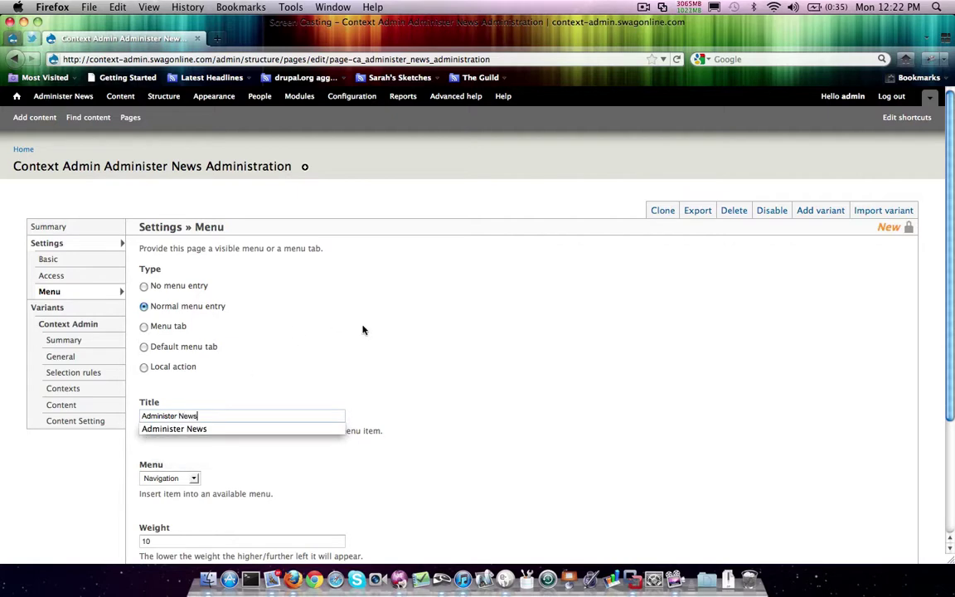
{"action": "left_click", "coordinate": [436, 381]}
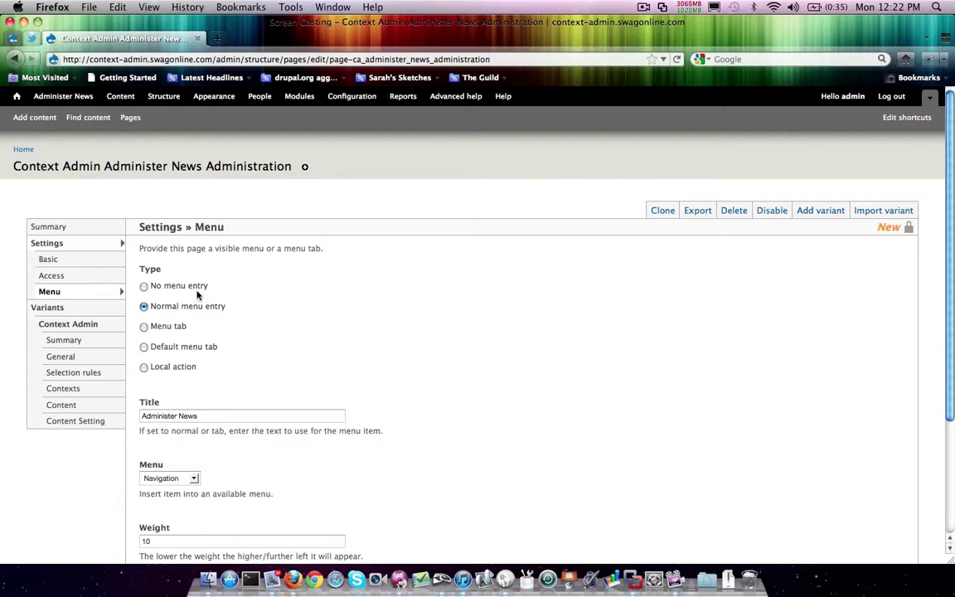
- Place the Administer News entry in the Management menu with weight 1 and save the page
{"action": "scroll", "coordinate": [496, 334], "scroll_direction": "down", "scroll_amount": 3}
{"action": "left_click", "coordinate": [194, 349]}
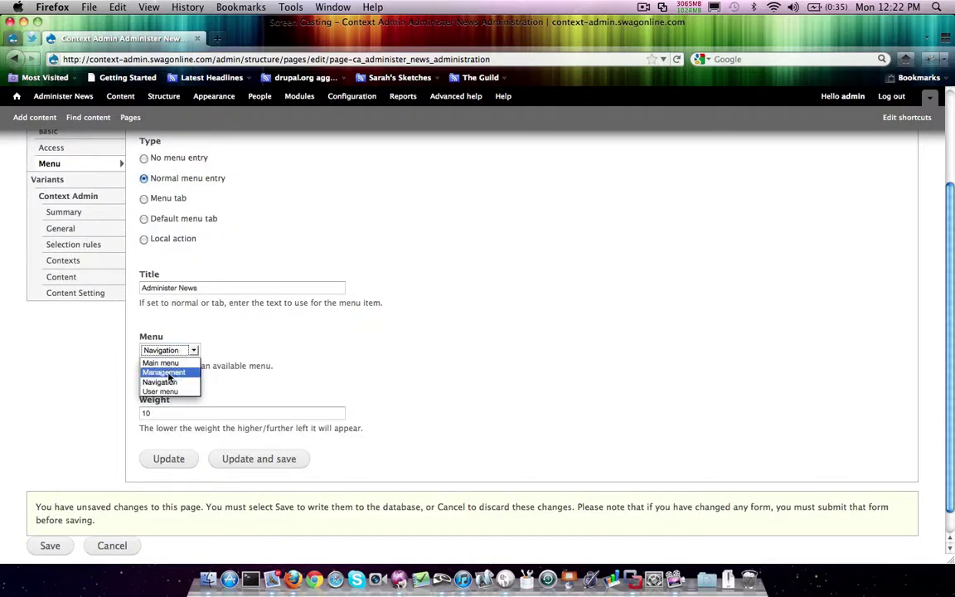
{"action": "left_click", "coordinate": [169, 373]}
{"action": "left_click", "coordinate": [168, 414]}
{"action": "key", "text": "BackSpace"}
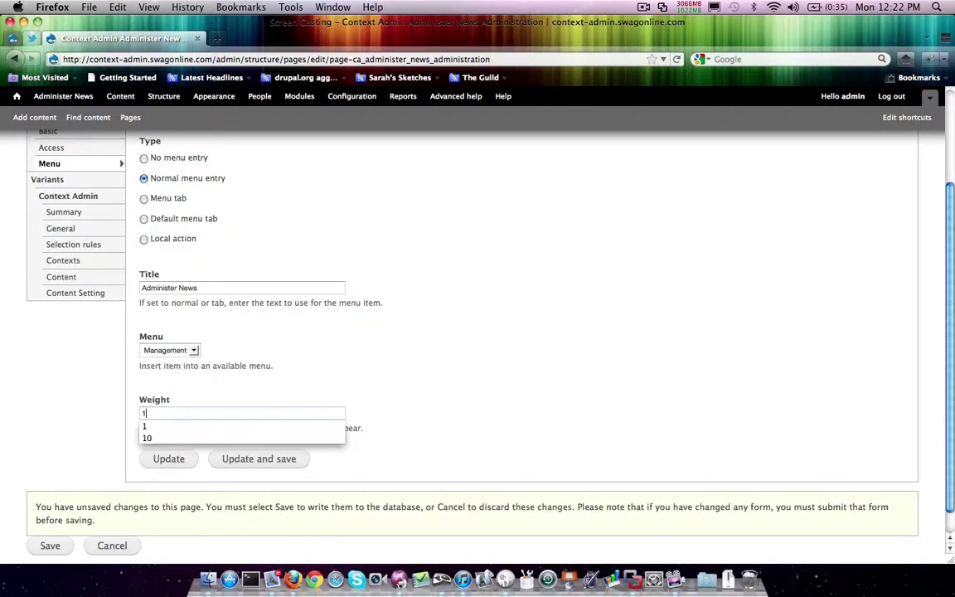
{"action": "left_click", "coordinate": [359, 356]}
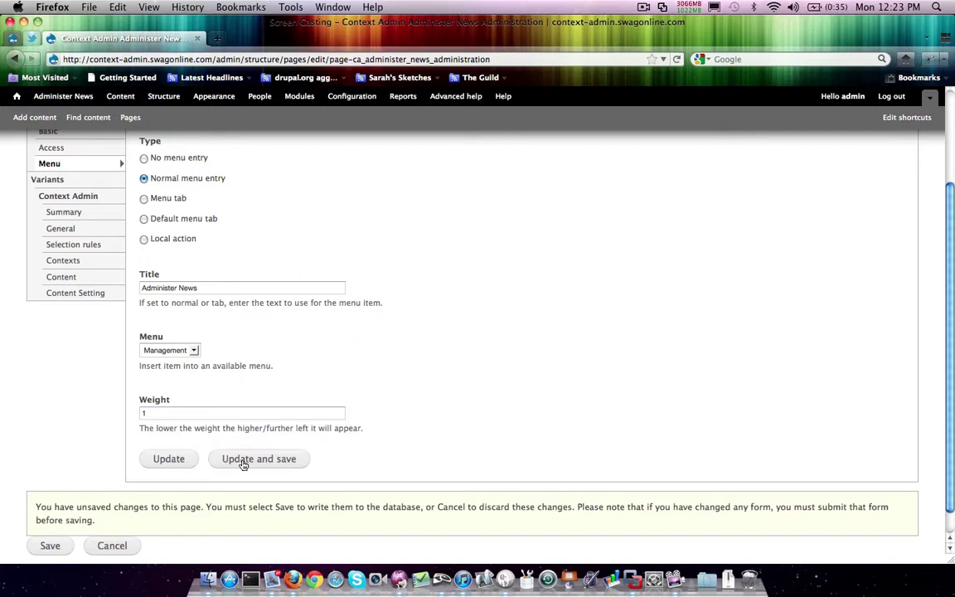
{"action": "left_click", "coordinate": [253, 458]}
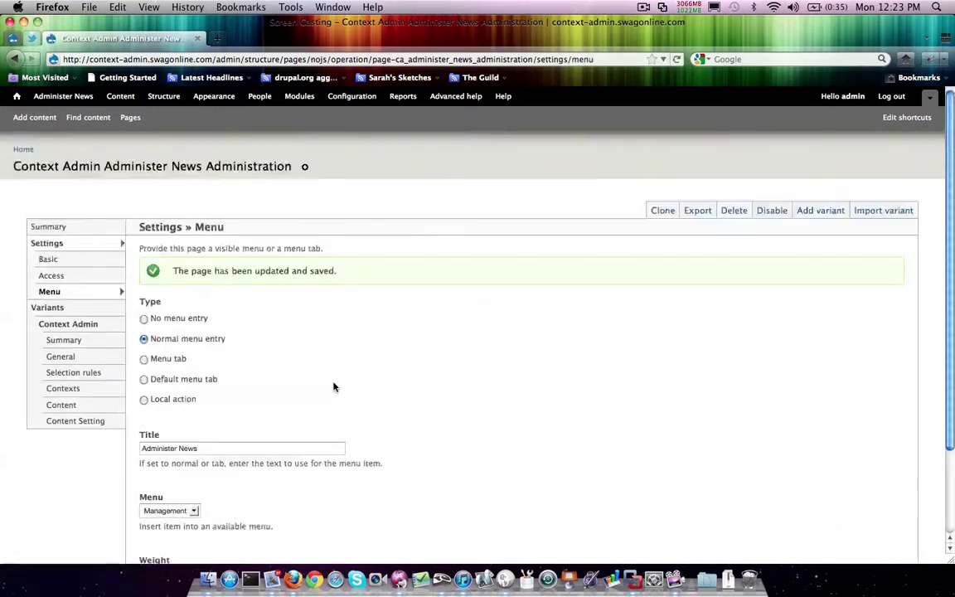
- Check the Administer News section and view the news list behind its Administer News entry
{"action": "left_click", "coordinate": [63, 97]}
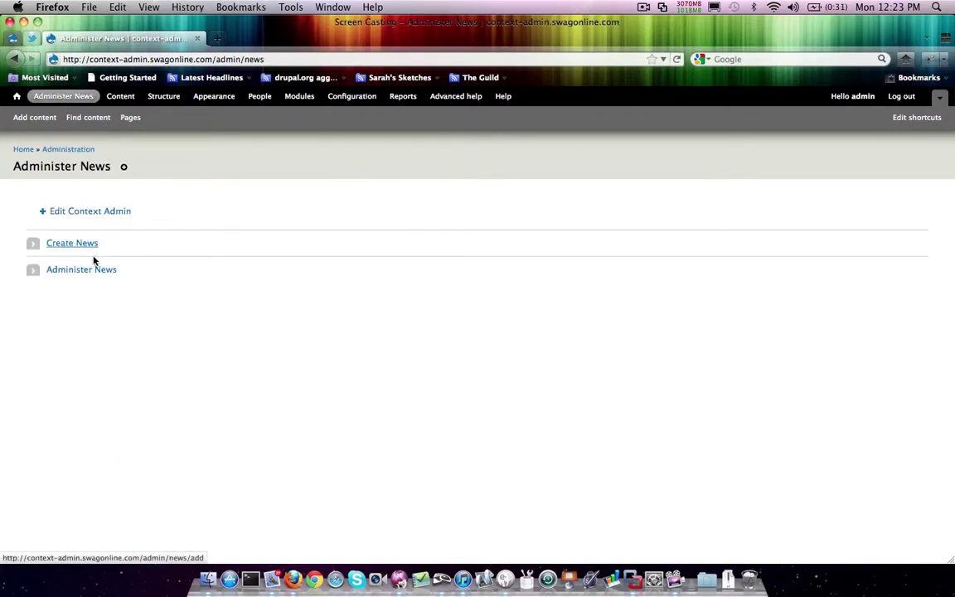
{"action": "left_click", "coordinate": [87, 269]}
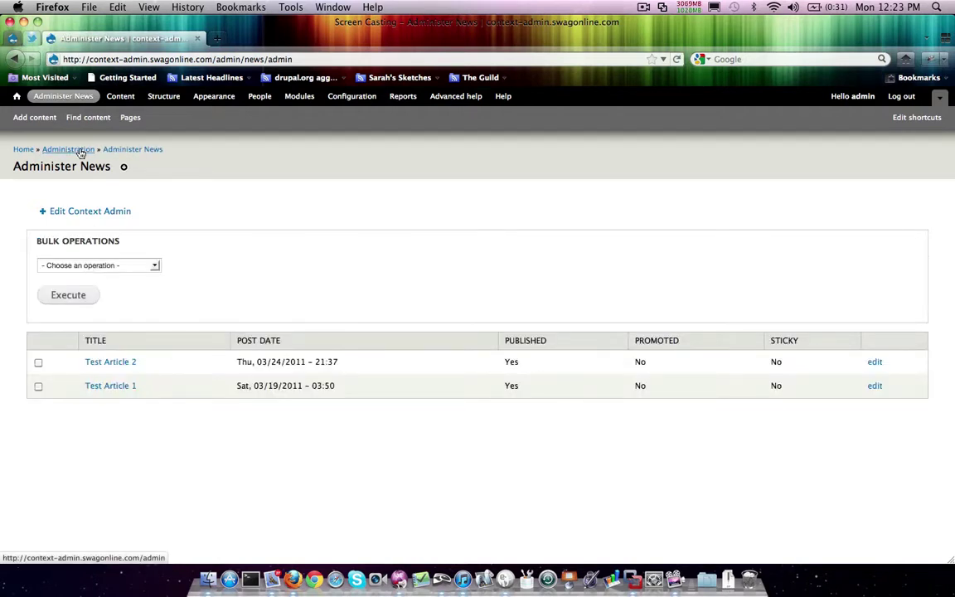
- Review the Administer News section and its Create News form, and return to the section overview
{"action": "left_click", "coordinate": [131, 150]}
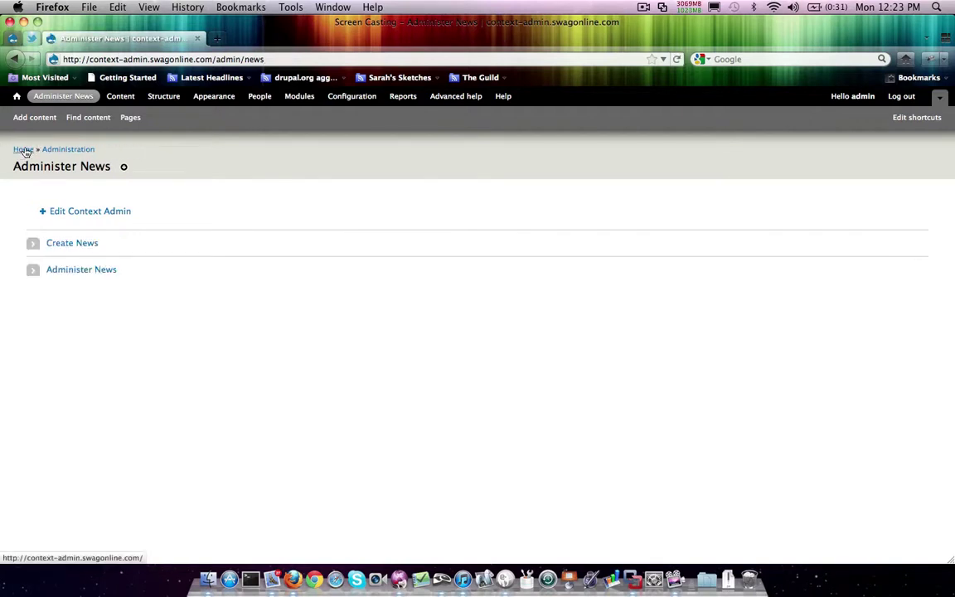
{"action": "left_click", "coordinate": [73, 243]}
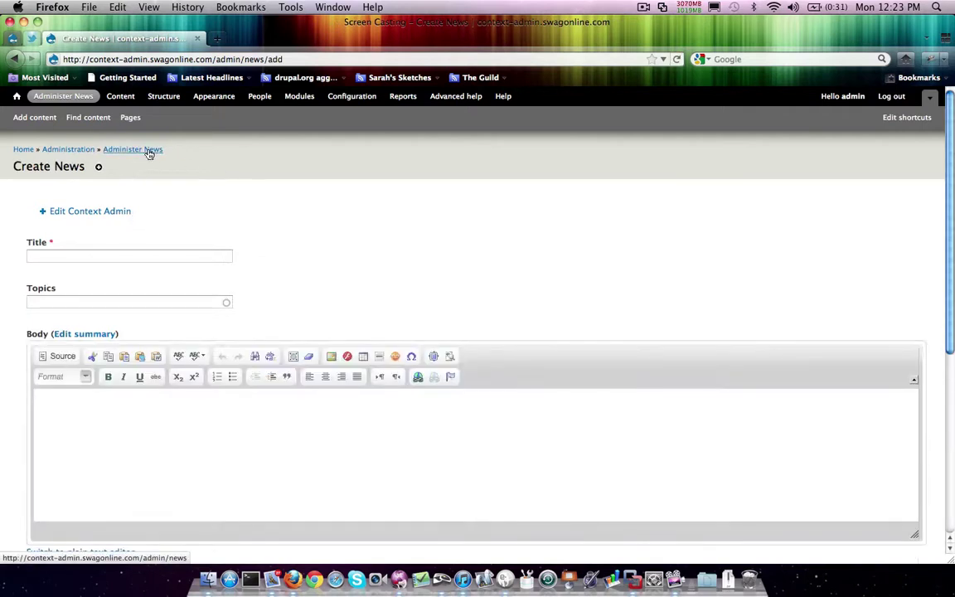
{"action": "left_click", "coordinate": [147, 150]}
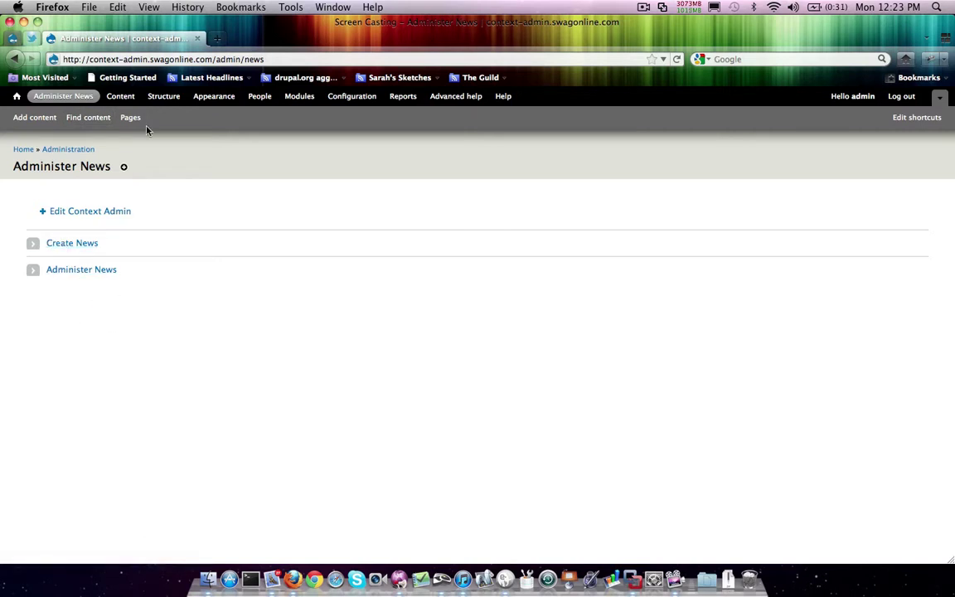
- Give the Create News link in the Management menu the description "Create new news articles for your site." and save it
{"action": "left_click", "coordinate": [164, 96]}
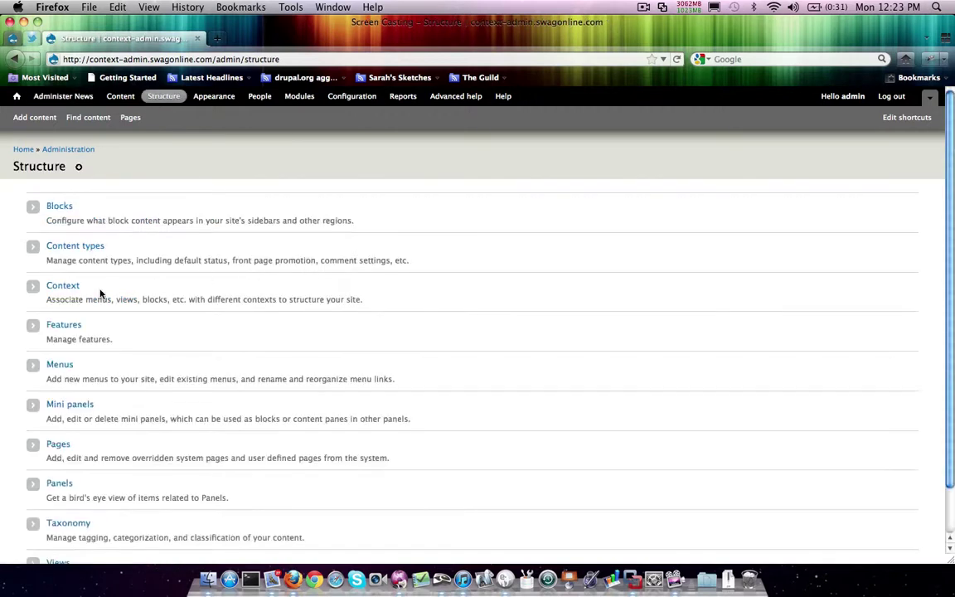
{"action": "left_click", "coordinate": [60, 365]}
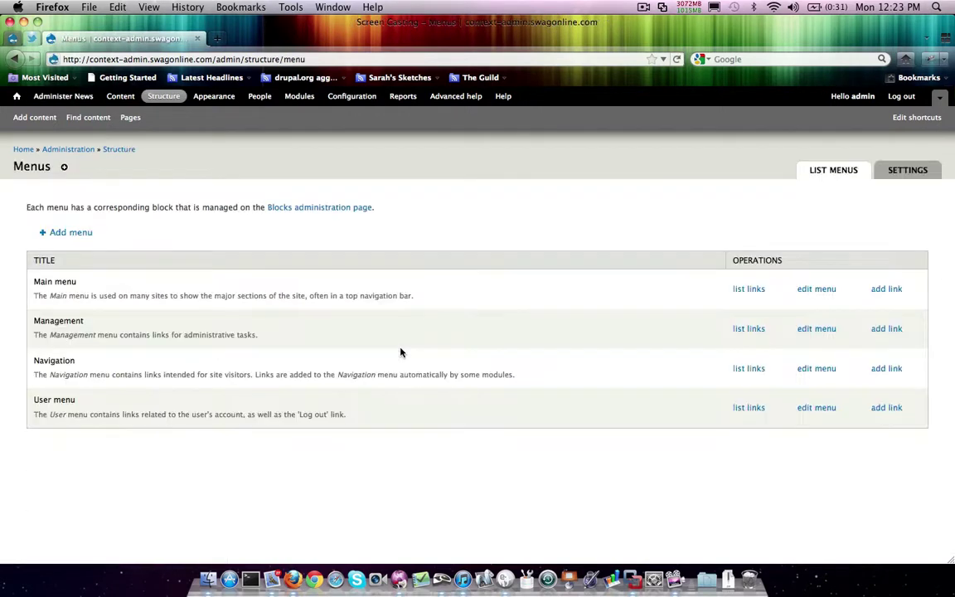
{"action": "left_click", "coordinate": [748, 329]}
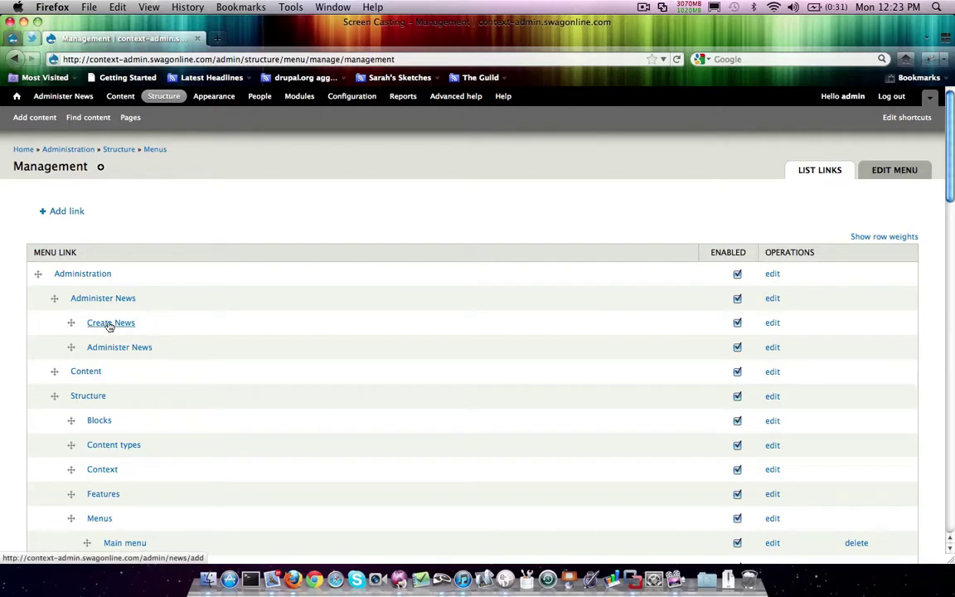
{"action": "left_click", "coordinate": [772, 325]}
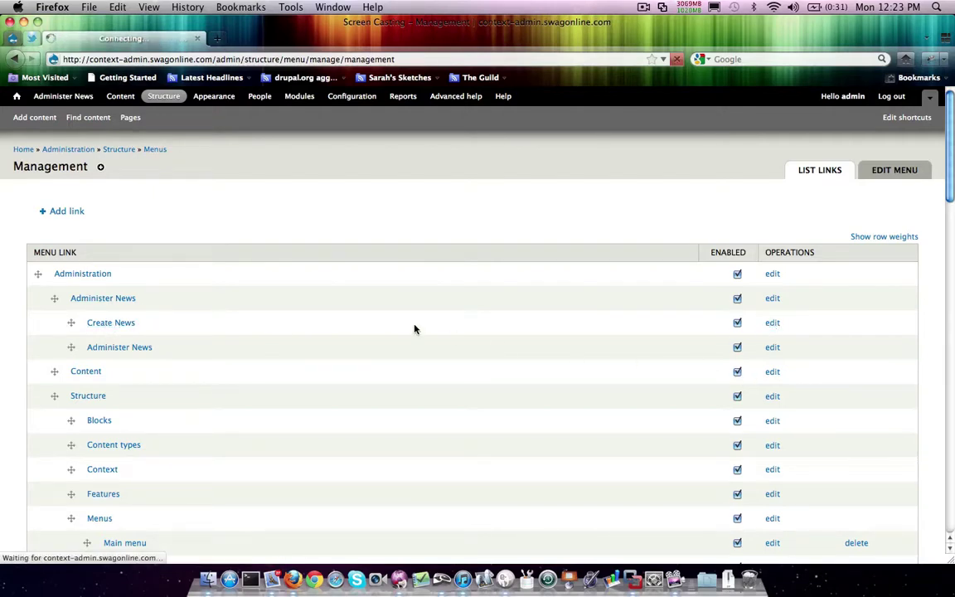
{"action": "left_click", "coordinate": [143, 336]}
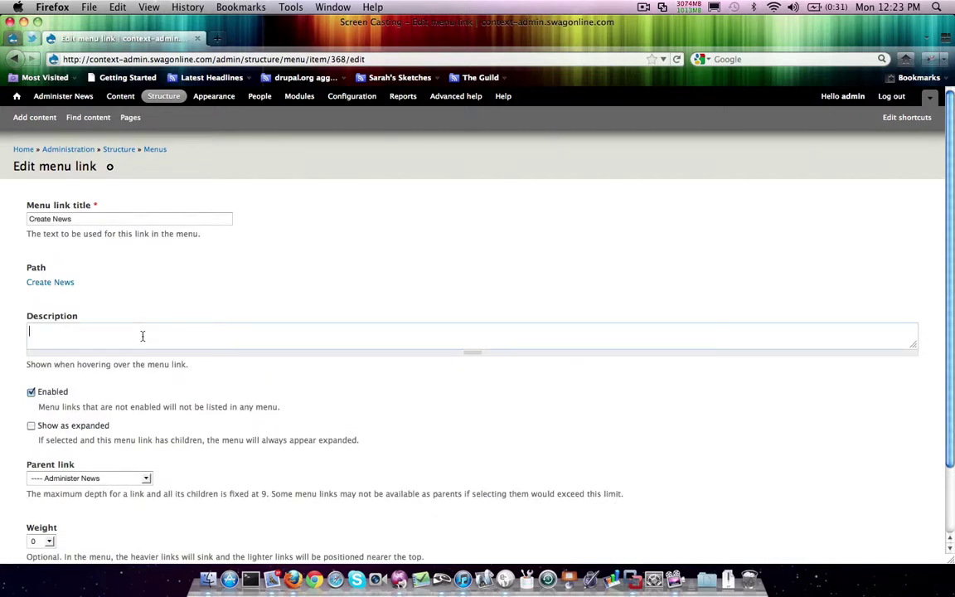
{"action": "type", "text": "Create new news ar"}
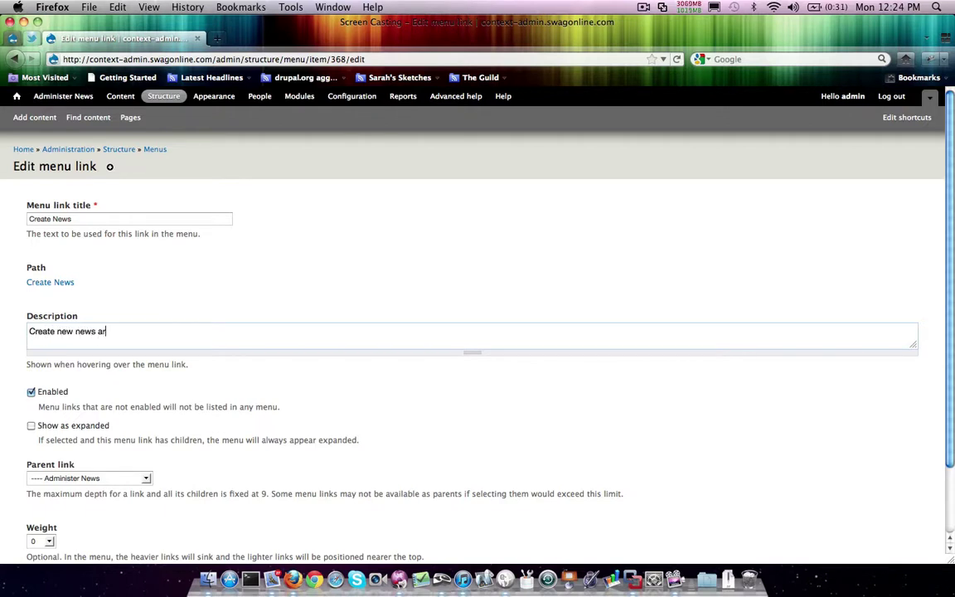
{"action": "type", "text": "ticles for your site."}
{"action": "scroll", "coordinate": [289, 453], "scroll_direction": "down", "scroll_amount": 2}
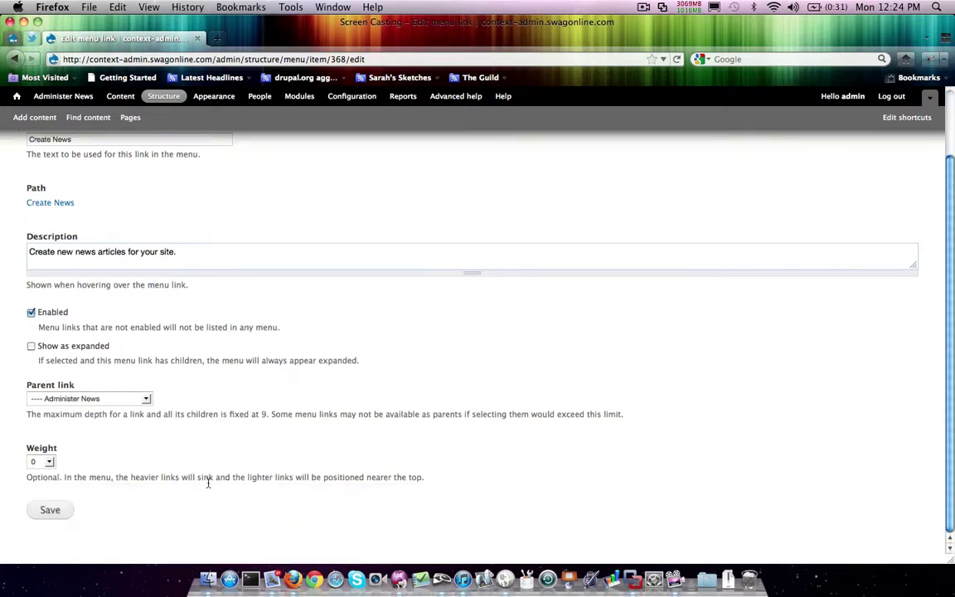
{"action": "left_click", "coordinate": [53, 510]}
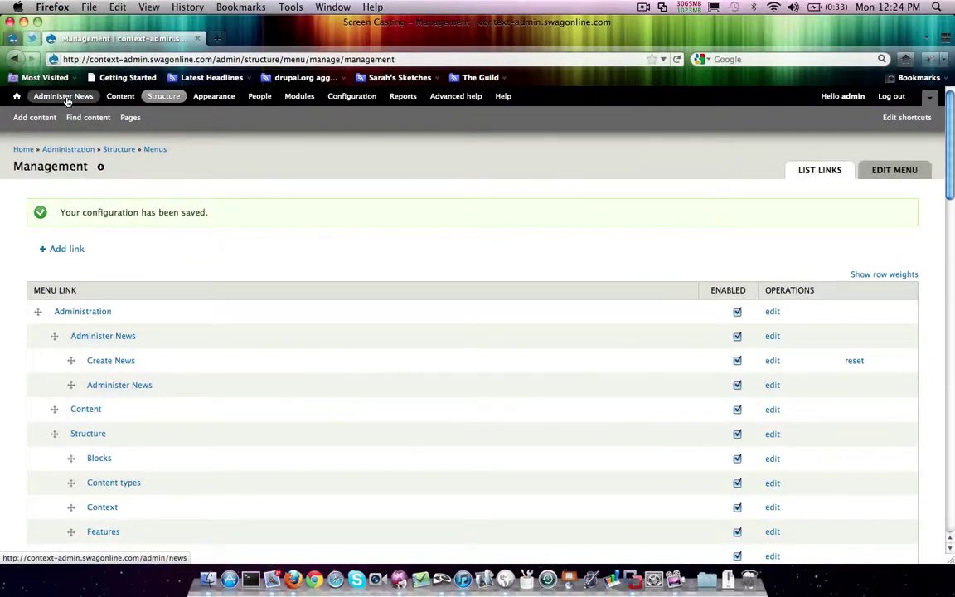
- Check the description shown under Create News in the Administer News section
{"action": "left_click", "coordinate": [65, 97]}
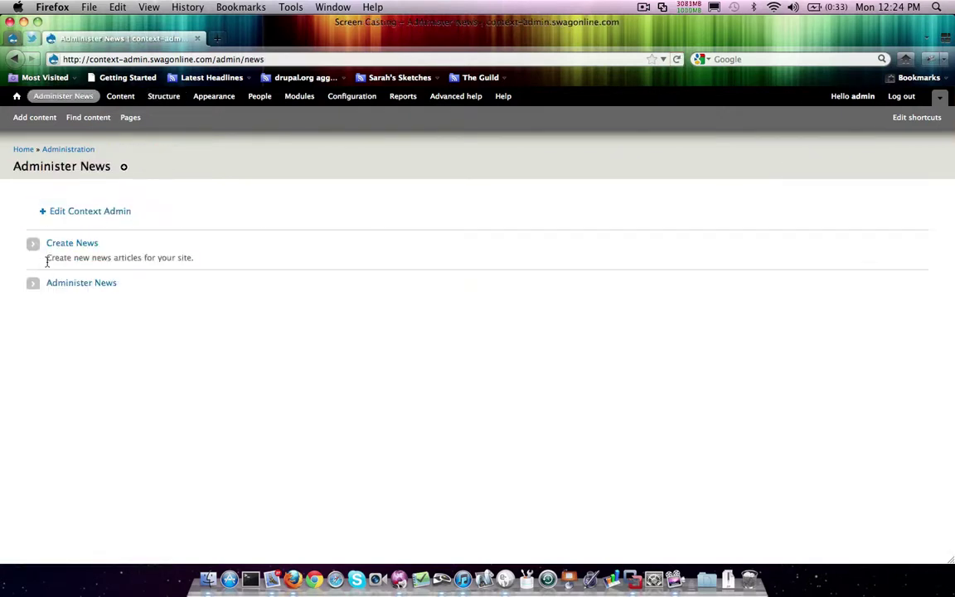
{"action": "left_click_drag", "start_coordinate": [47, 262], "coordinate": [224, 268]}
{"action": "left_click", "coordinate": [238, 261]}
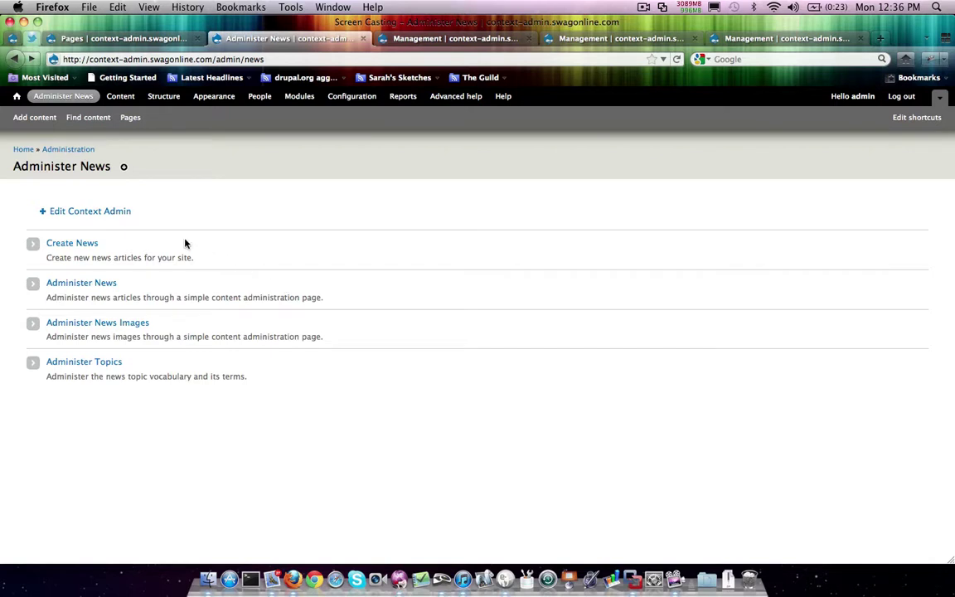
- Review the Create News, Administer News and Administer News Images pages of the completed section
{"action": "left_click", "coordinate": [85, 244]}
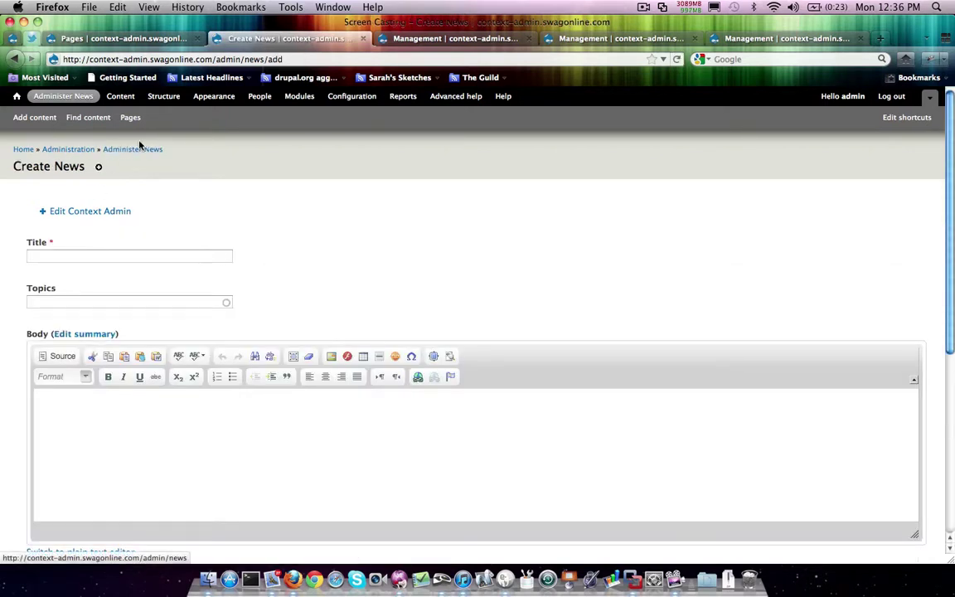
{"action": "left_click", "coordinate": [131, 150]}
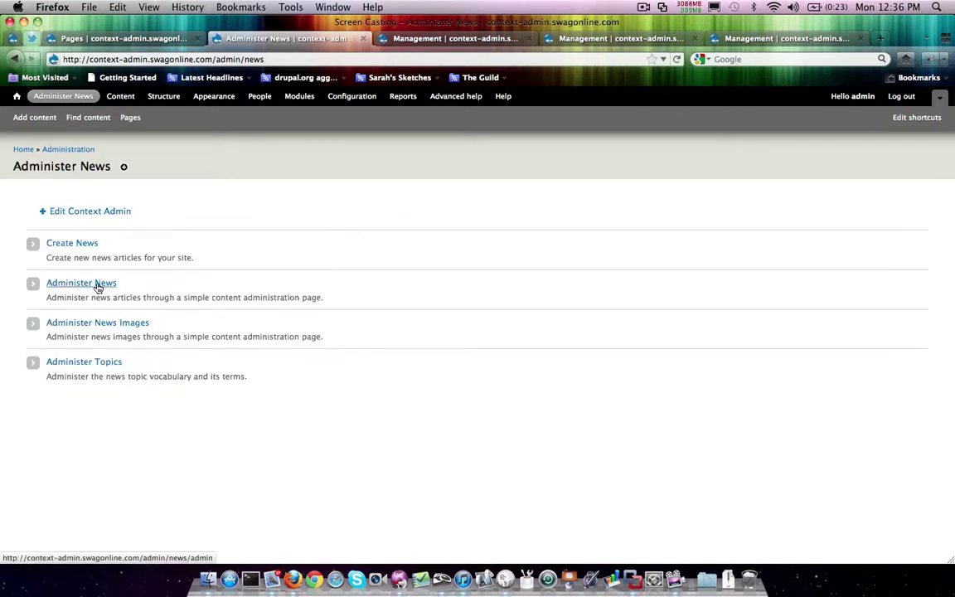
{"action": "left_click", "coordinate": [97, 286]}
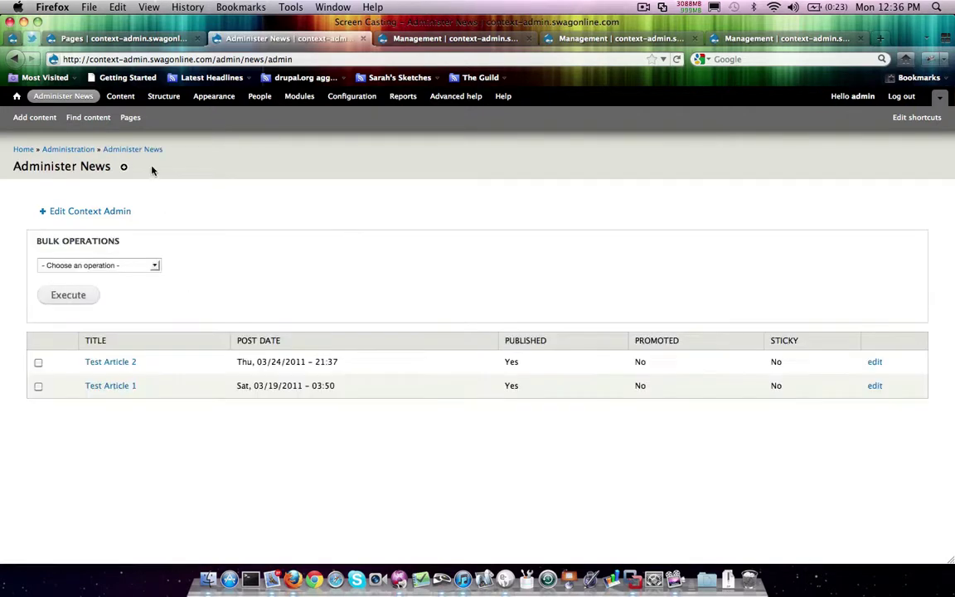
{"action": "left_click", "coordinate": [140, 148]}
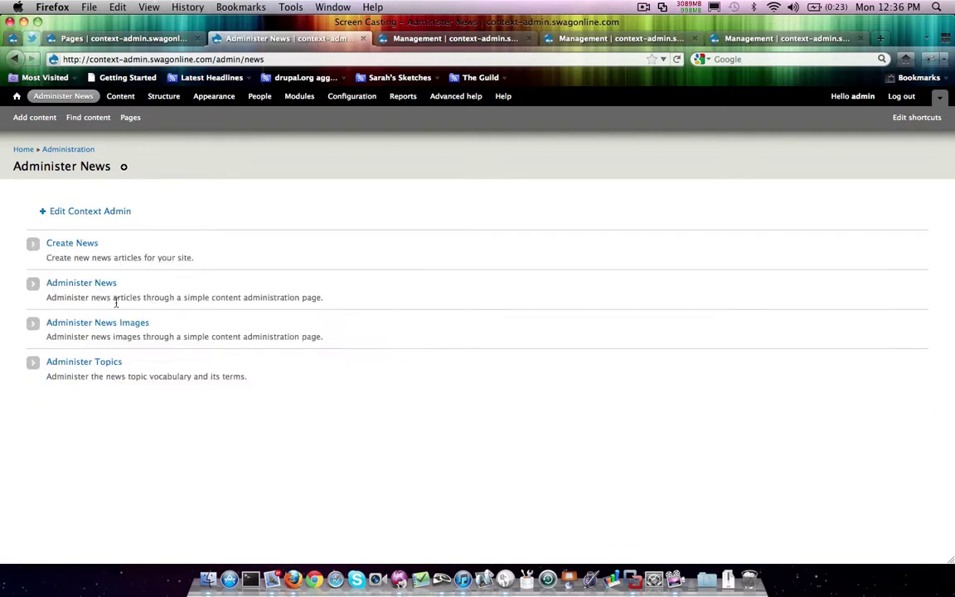
{"action": "left_click", "coordinate": [81, 324]}
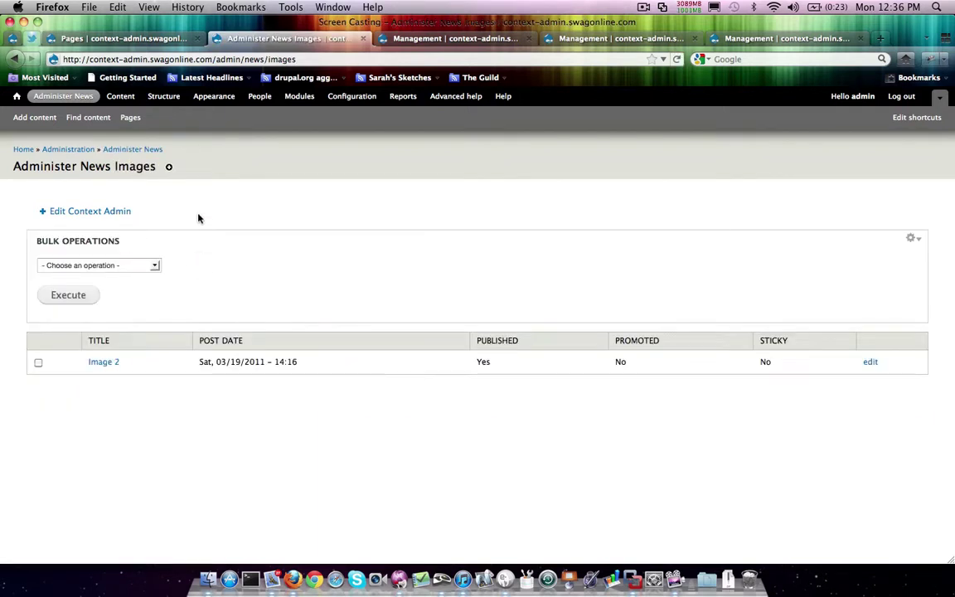
{"action": "left_click", "coordinate": [138, 150]}
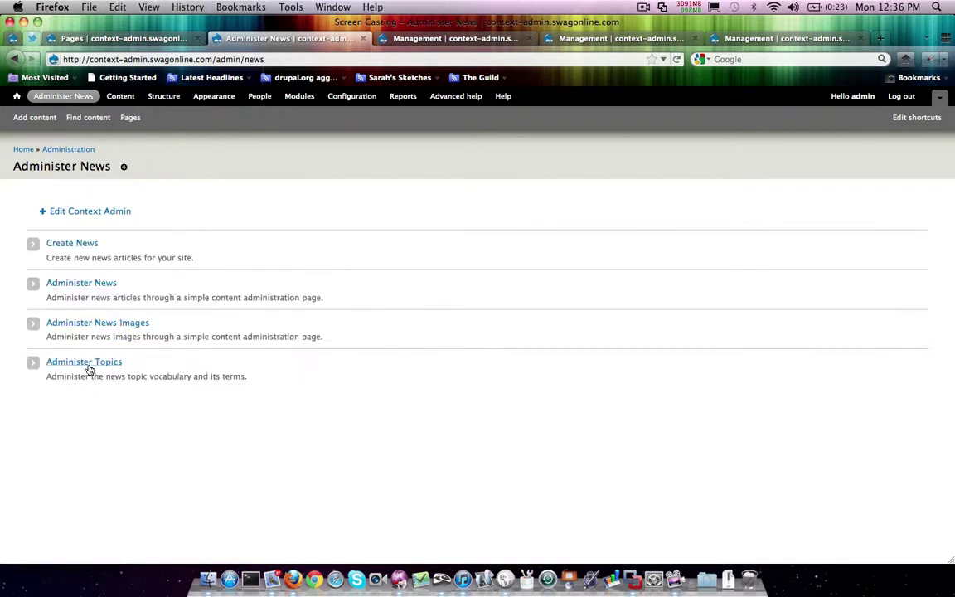
- Examine the Administer Topics page with its vocabulary settings, term list and form for adding terms
{"action": "left_click", "coordinate": [88, 363]}
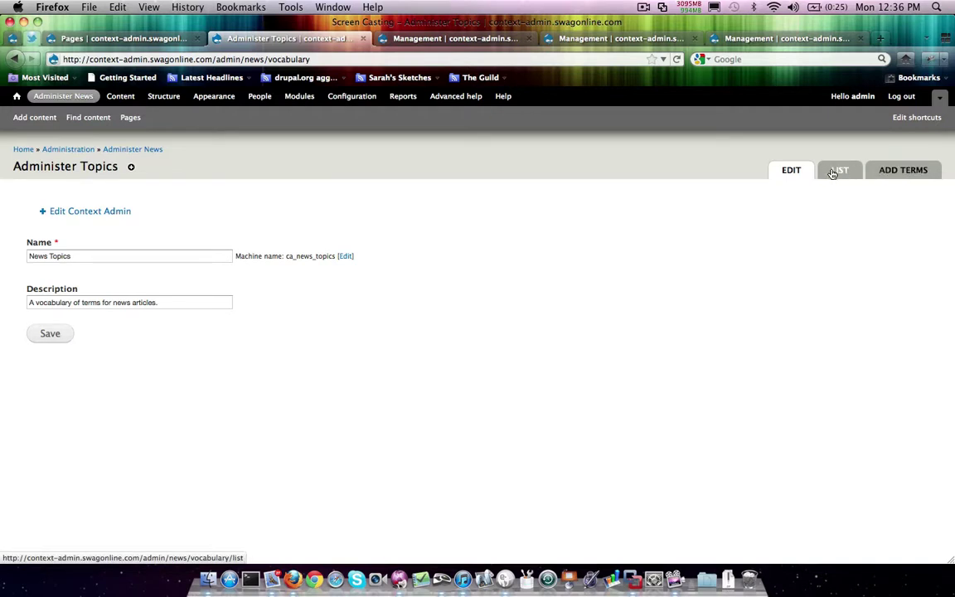
{"action": "left_click", "coordinate": [834, 172]}
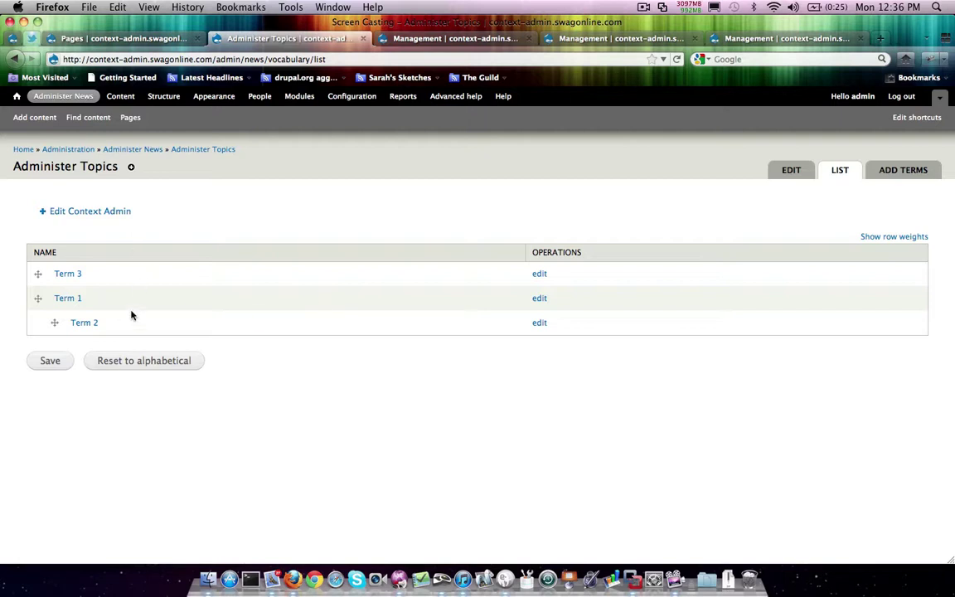
{"action": "left_click", "coordinate": [189, 152]}
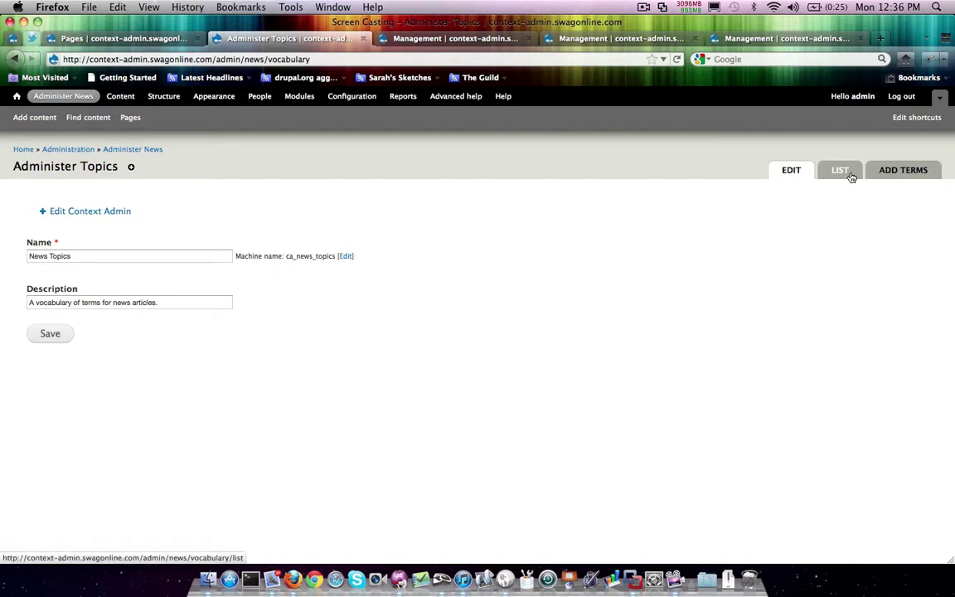
{"action": "left_click", "coordinate": [888, 170]}
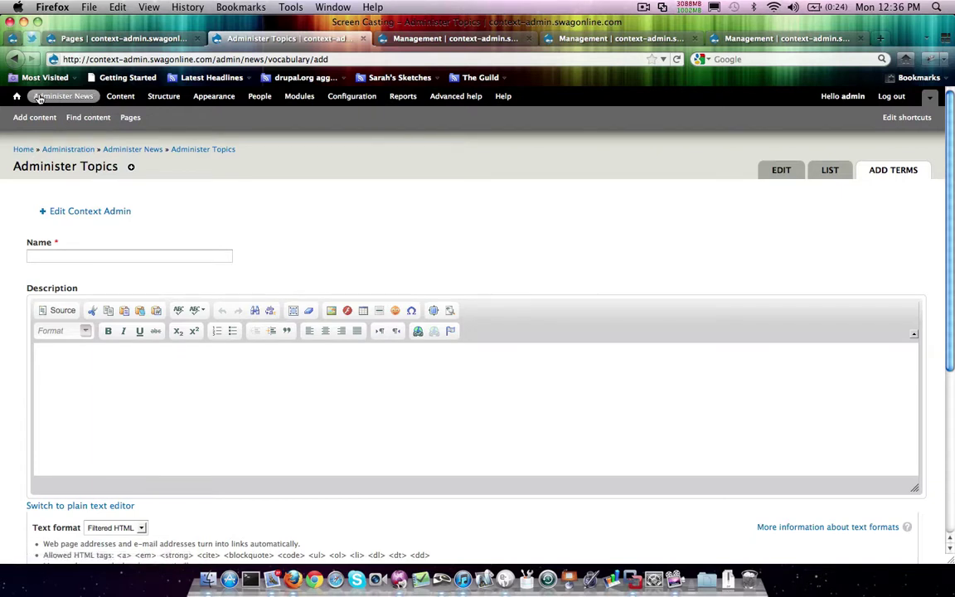
- View the site's Configuration overview
{"action": "left_click", "coordinate": [357, 98]}
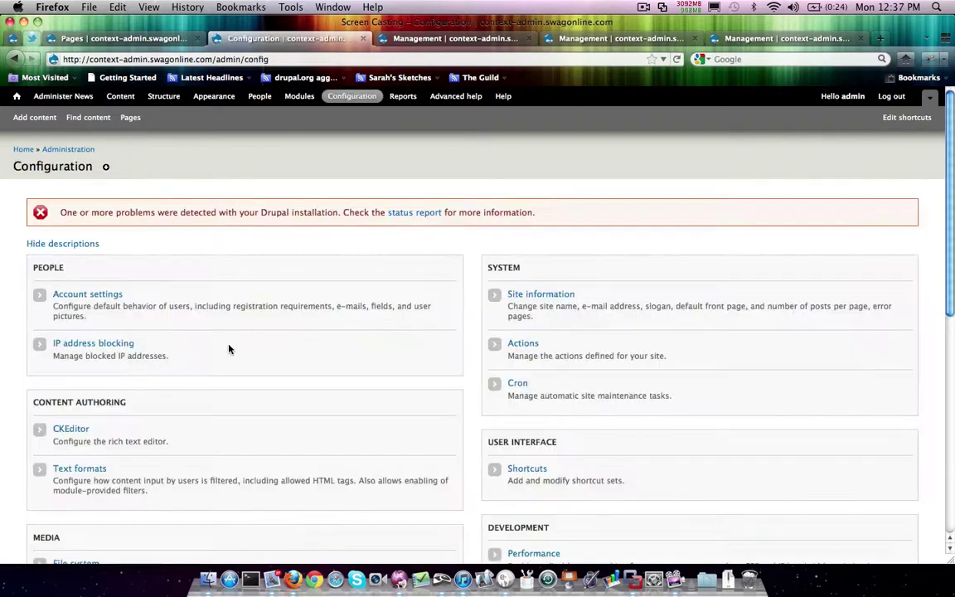